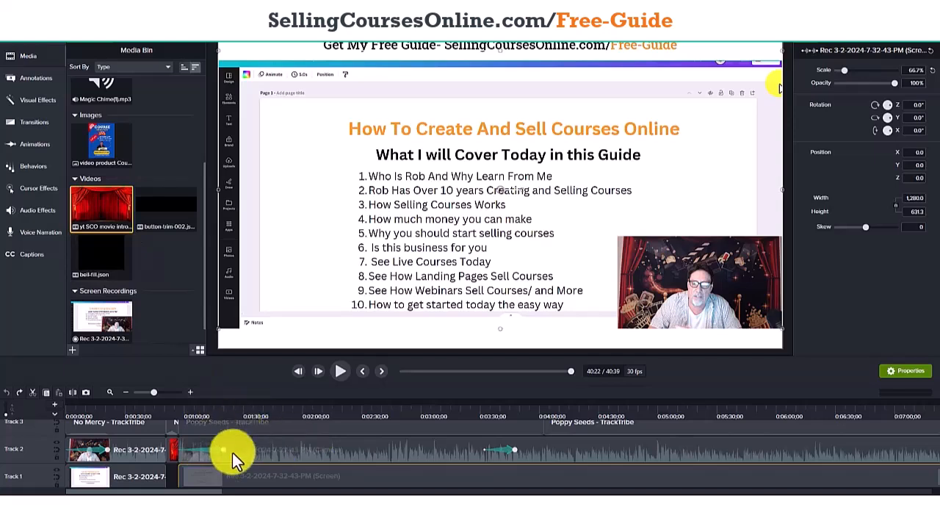
# Examine the camera recording, the yt SCO movie intro and the No Mercy music clip around the existing intro near the timeline's start.
pyautogui.click(281, 449)
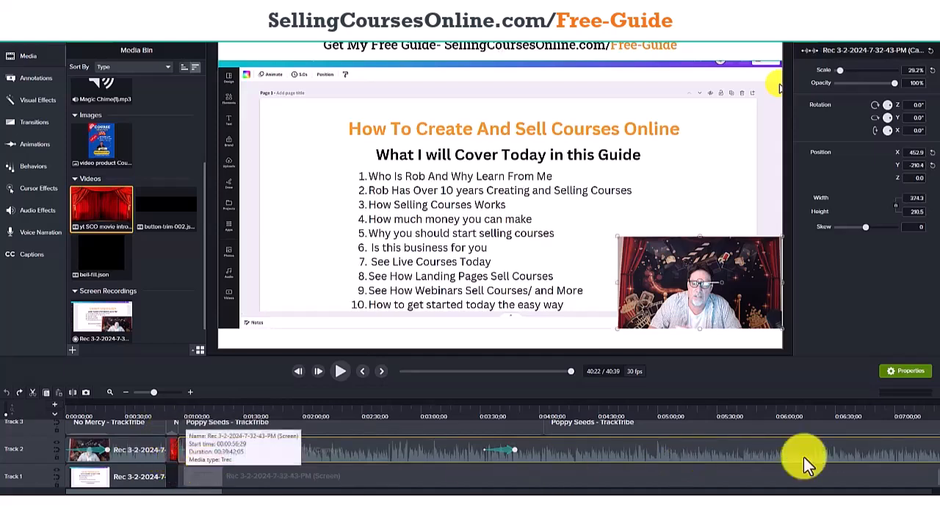
pyautogui.moveTo(938, 472); pyautogui.dragTo(938, 467)
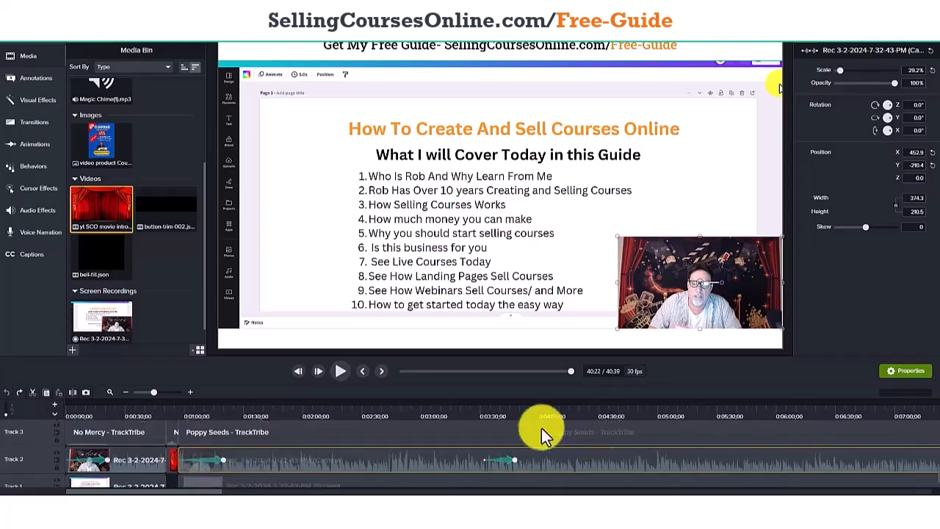
pyautogui.moveTo(151, 394); pyautogui.dragTo(156, 396)
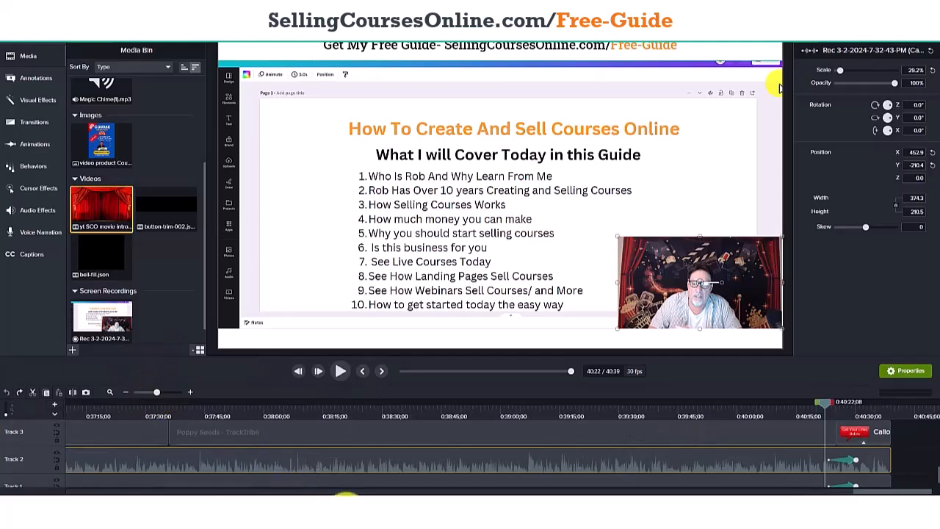
pyautogui.moveTo(864, 492); pyautogui.dragTo(49, 497)
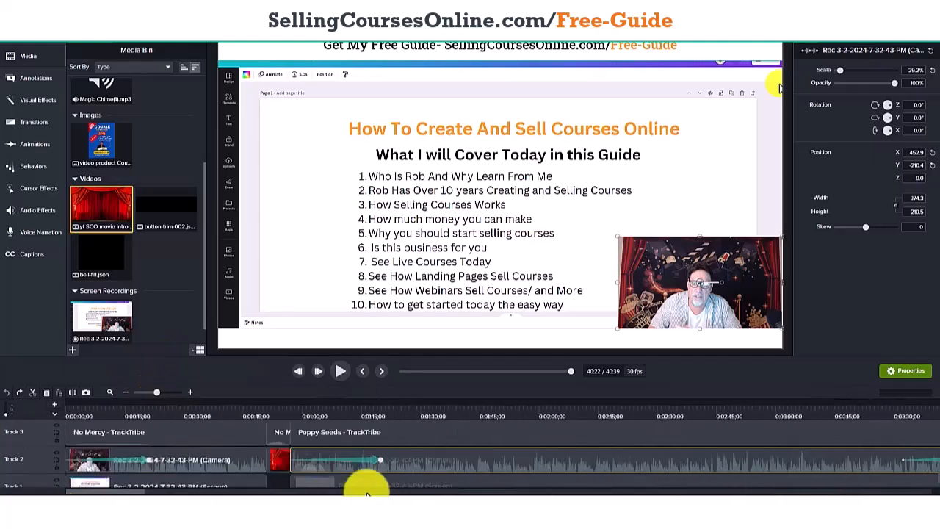
pyautogui.click(279, 461)
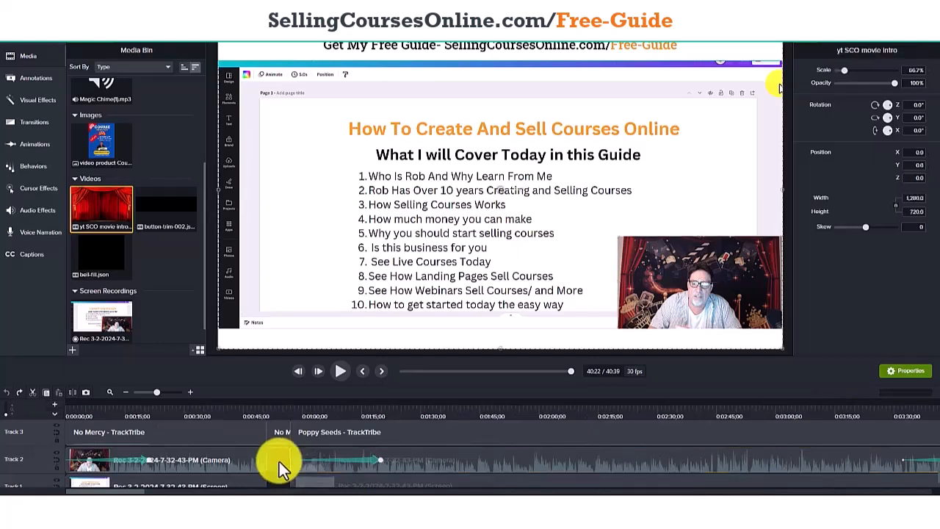
pyautogui.click(279, 435)
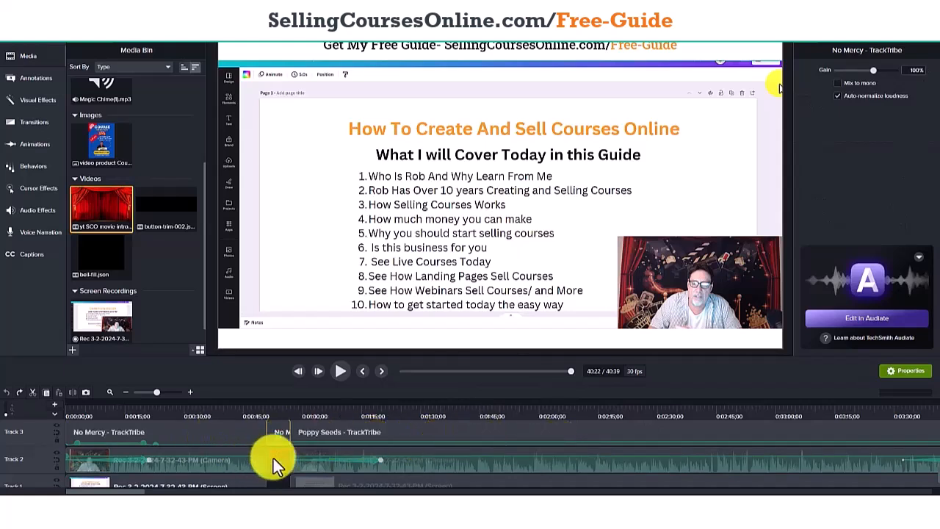
pyautogui.click(244, 465)
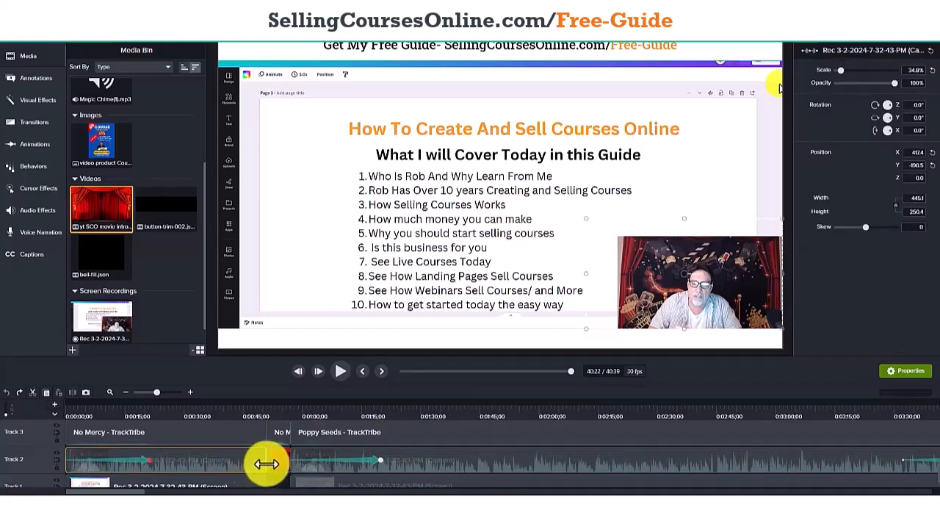
pyautogui.click(273, 468)
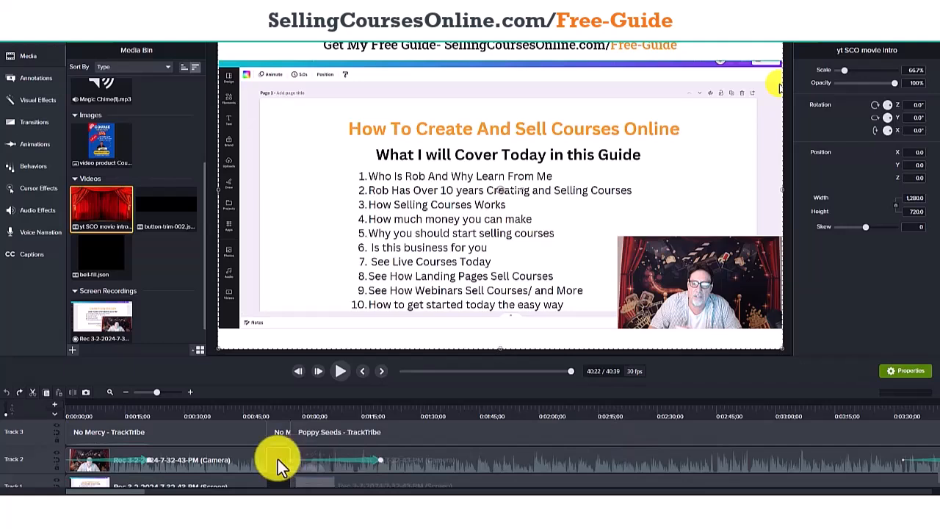
pyautogui.click(277, 427)
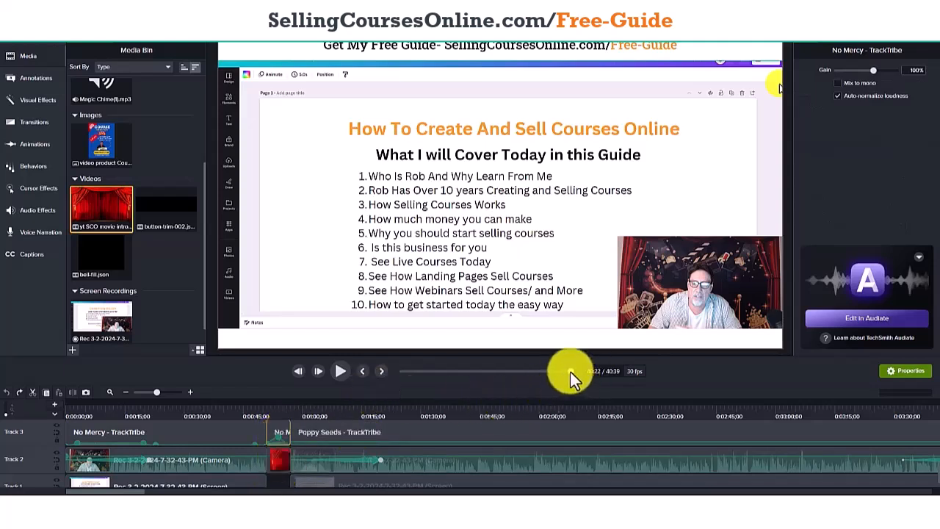
# Play the existing intro transition from about 0:50 and scrub back through the curtain clip to about 0:54.
pyautogui.moveTo(571, 370); pyautogui.dragTo(397, 368)
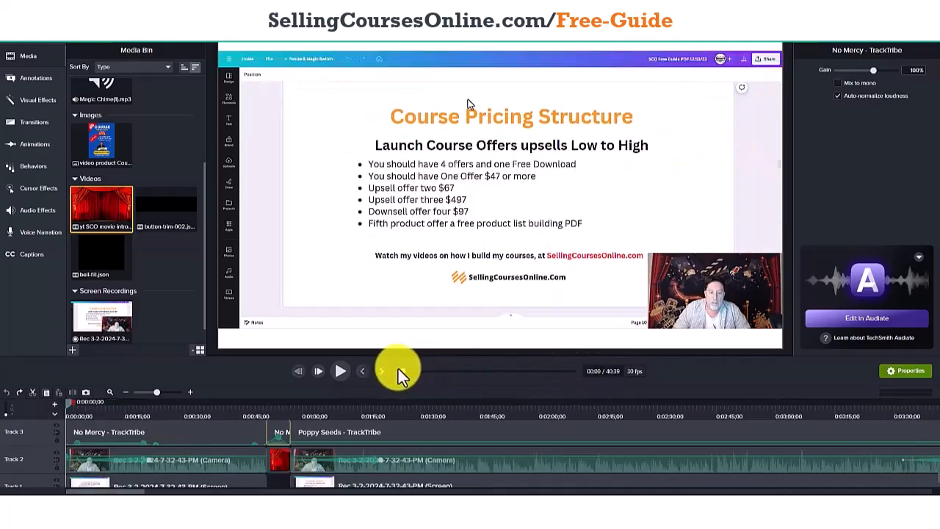
pyautogui.moveTo(399, 369); pyautogui.dragTo(406, 371)
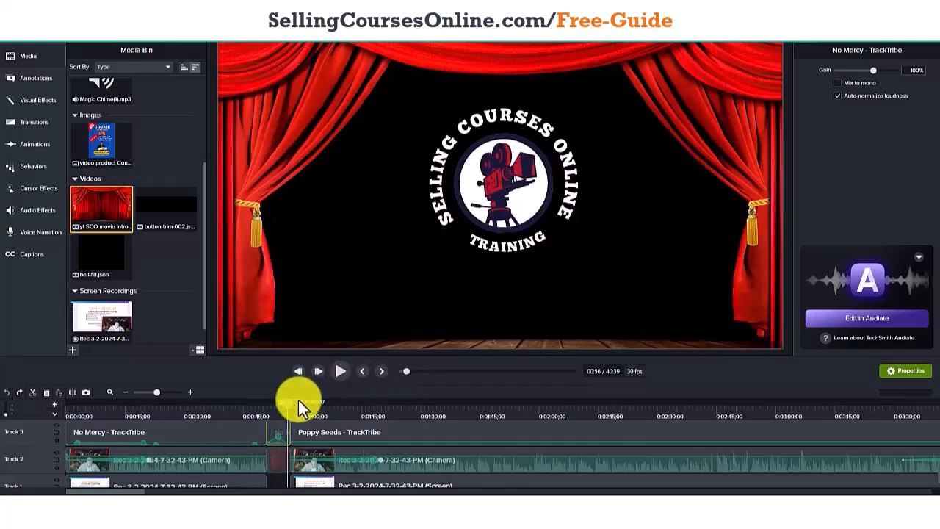
pyautogui.moveTo(287, 402); pyautogui.dragTo(263, 404)
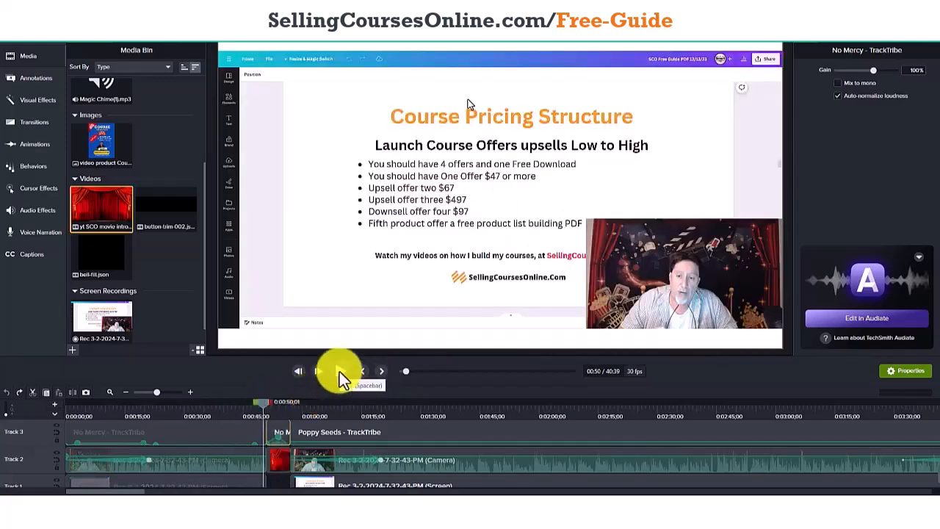
pyautogui.click(339, 372)
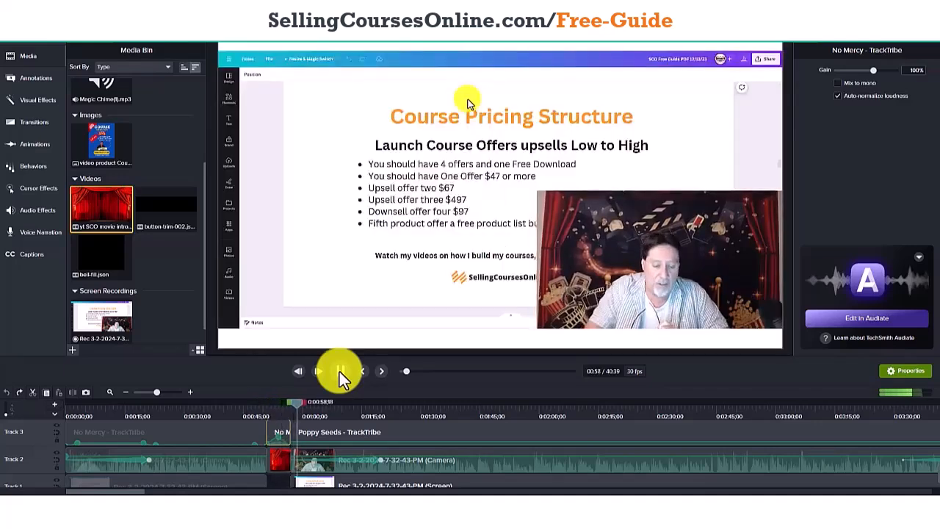
pyautogui.click(339, 372)
pyautogui.moveTo(297, 405); pyautogui.dragTo(277, 406)
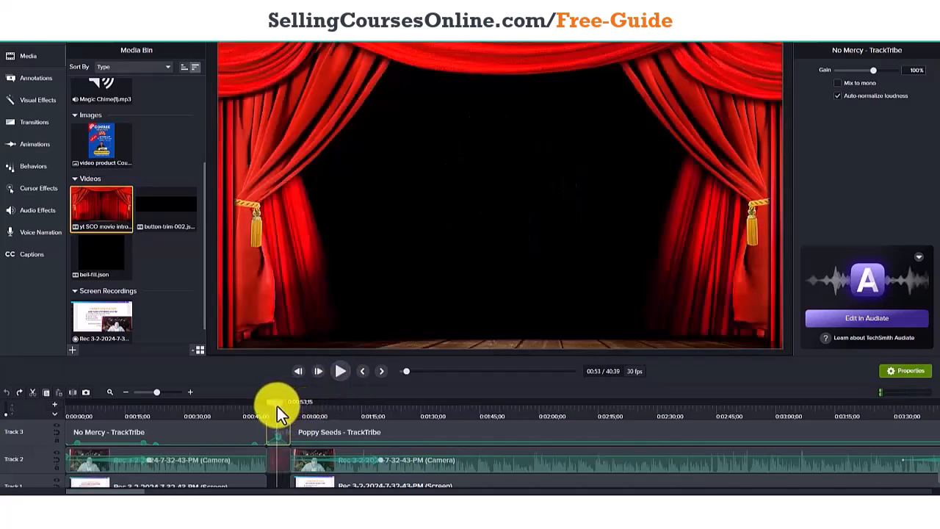
pyautogui.moveTo(277, 406); pyautogui.dragTo(277, 406)
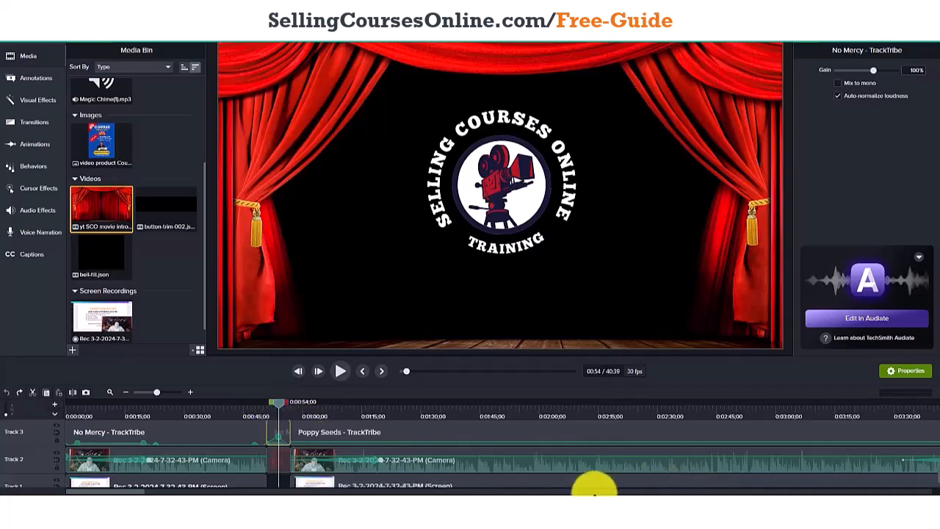
# Split the camera recording on Track 2 near the end of the project, at 0:39:24;24.
pyautogui.moveTo(133, 492); pyautogui.dragTo(922, 492)
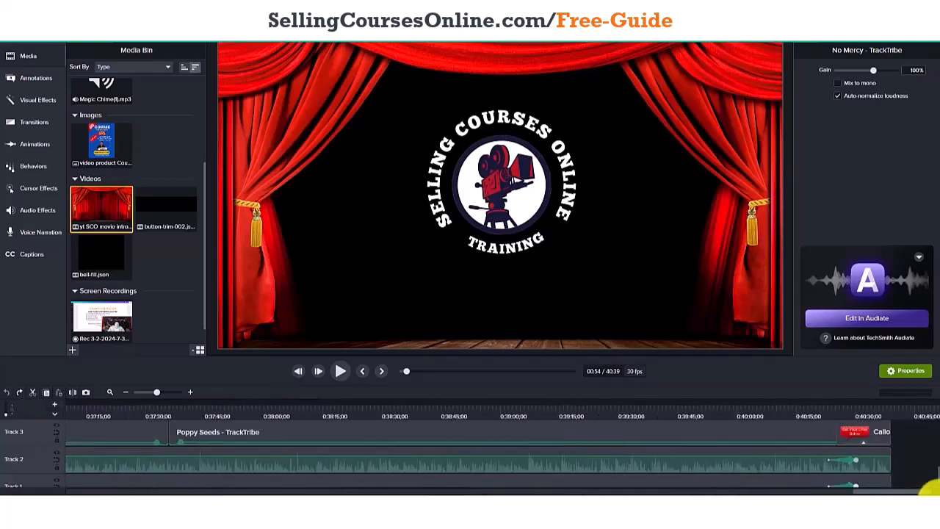
pyautogui.moveTo(407, 370); pyautogui.dragTo(562, 378)
pyautogui.moveTo(823, 491); pyautogui.dragTo(877, 492)
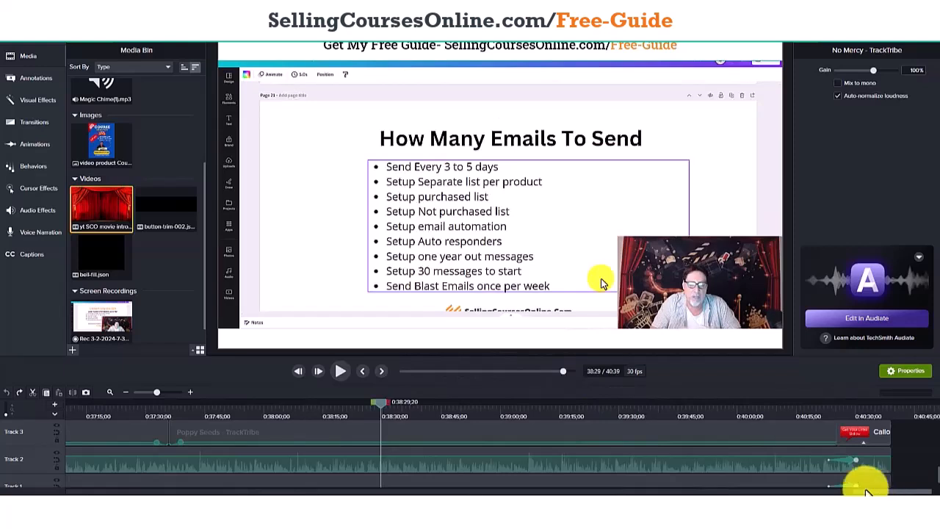
pyautogui.click(707, 466)
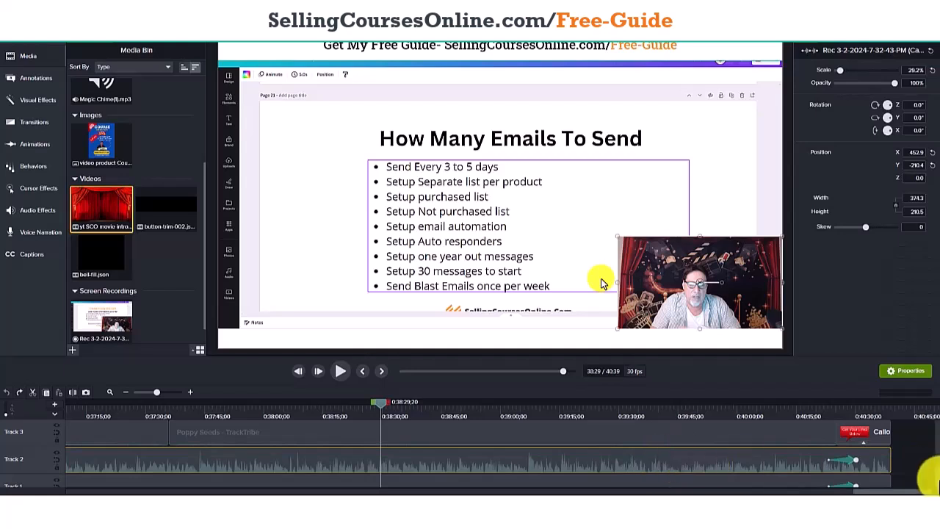
pyautogui.scroll(-1, 931, 481)
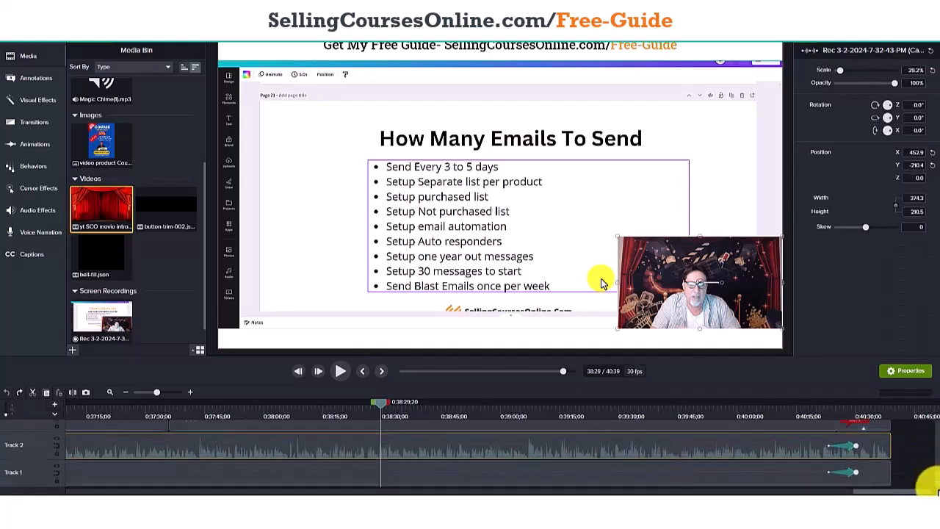
pyautogui.scroll(1, 930, 481)
pyautogui.scroll(-1, 930, 482)
pyautogui.scroll(1, 929, 481)
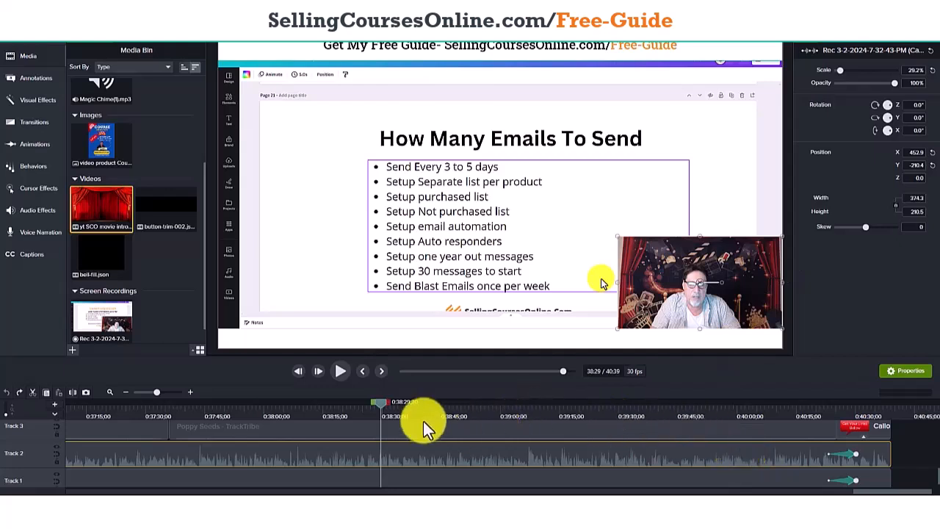
pyautogui.moveTo(380, 402); pyautogui.dragTo(599, 425)
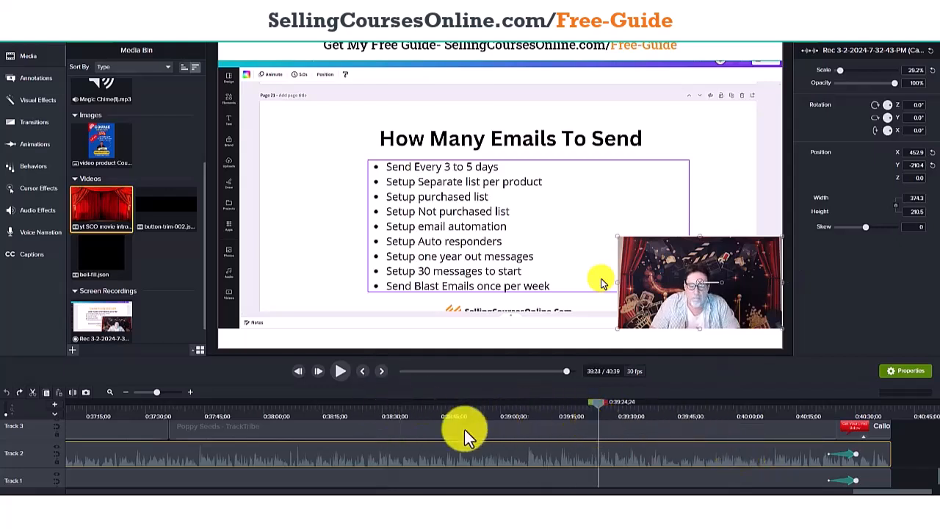
pyautogui.click(74, 397)
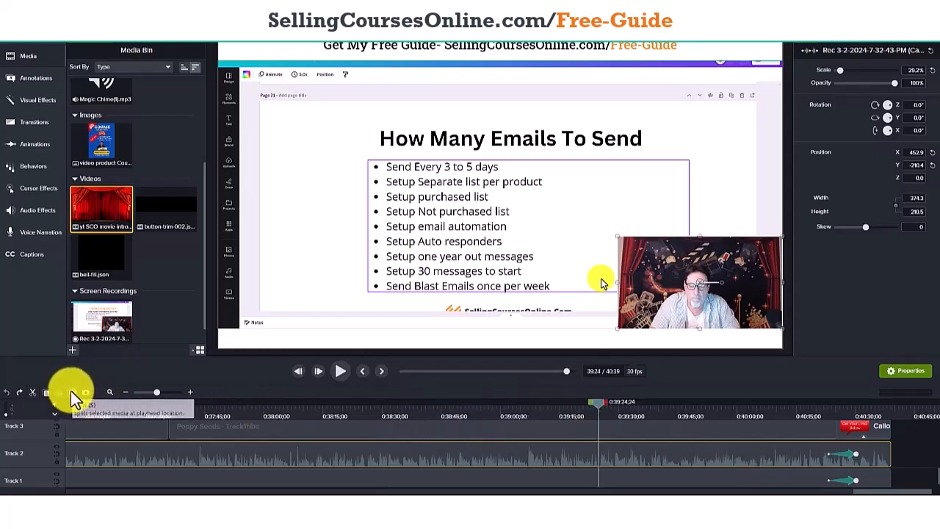
# Insert the yt SCO movie intro at the split on Track 2, with the later camera segment directly against its end.
pyautogui.moveTo(697, 456); pyautogui.dragTo(734, 453)
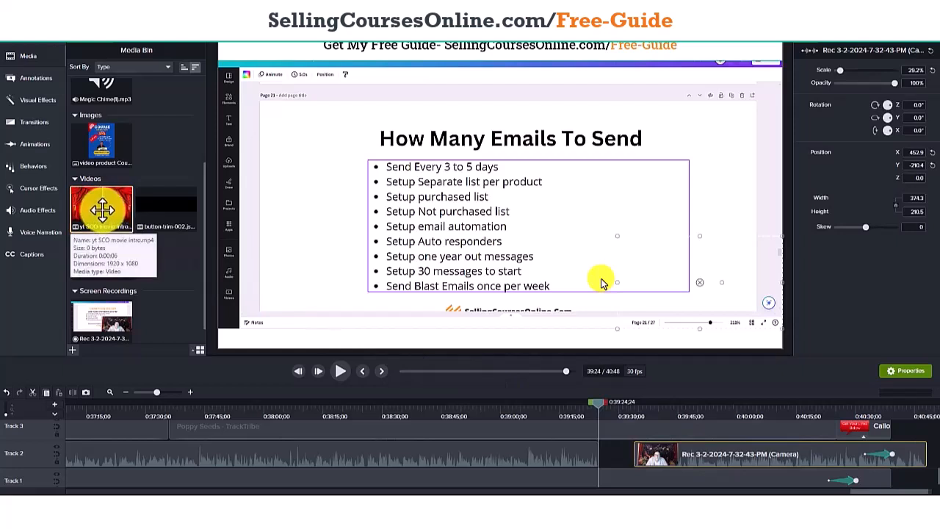
pyautogui.rightClick(101, 211)
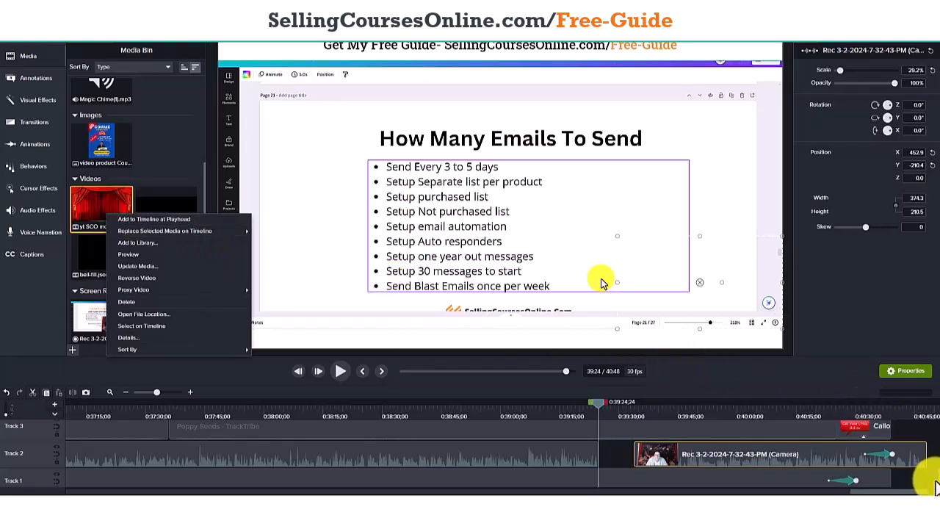
pyautogui.moveTo(939, 479)
pyautogui.mouseDown()
pyautogui.moveTo(936, 468)
pyautogui.moveTo(938, 482)
pyautogui.mouseUp()
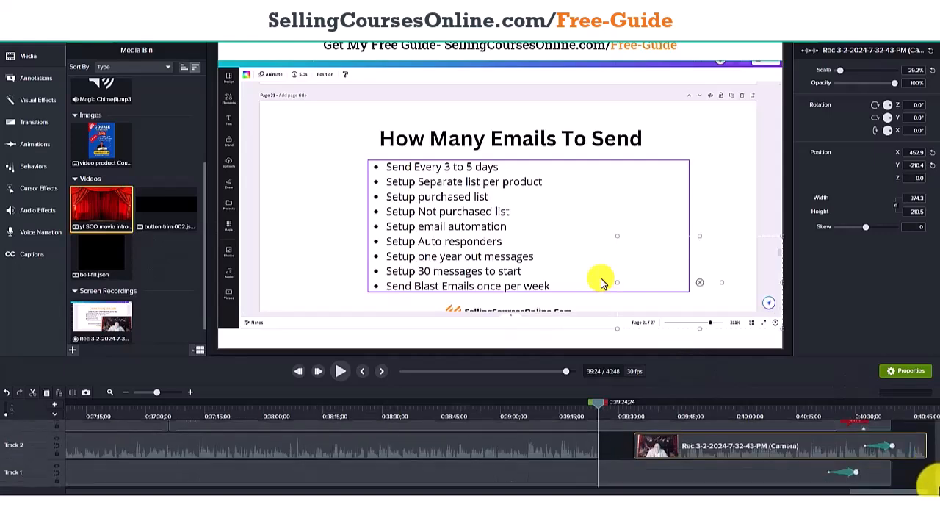
pyautogui.moveTo(95, 213); pyautogui.dragTo(602, 447)
pyautogui.click(668, 451)
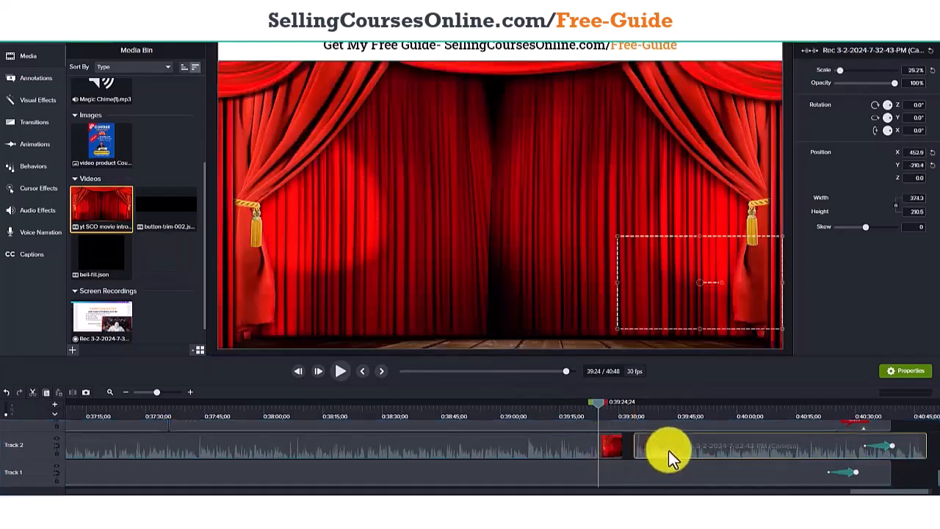
pyautogui.moveTo(670, 449); pyautogui.dragTo(655, 450)
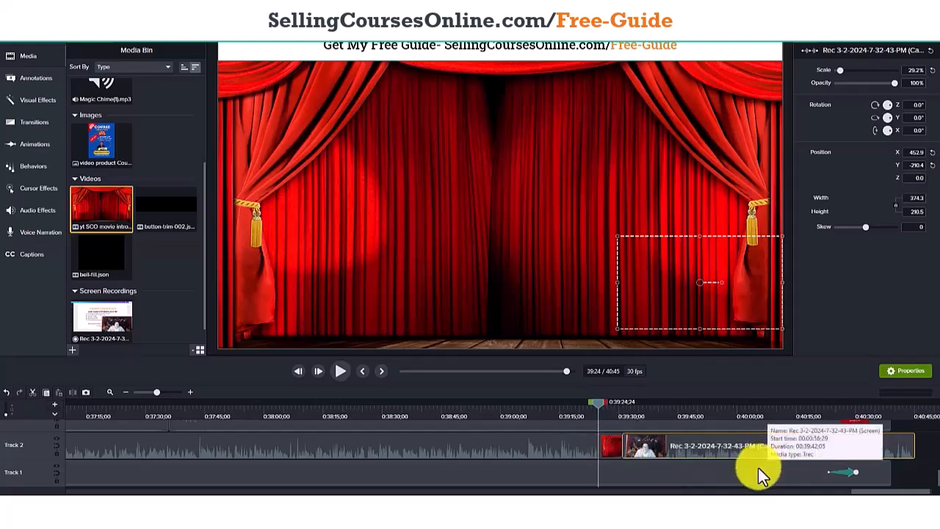
# Try to apply the Fade In audio effect to the camera segment following the newly inserted intro on Track 2.
pyautogui.scroll(2, 927, 470)
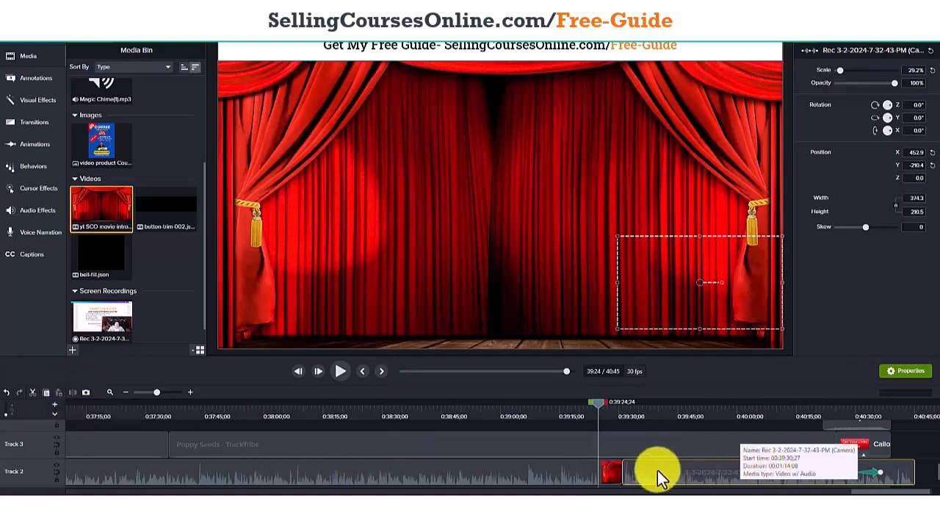
pyautogui.click(581, 471)
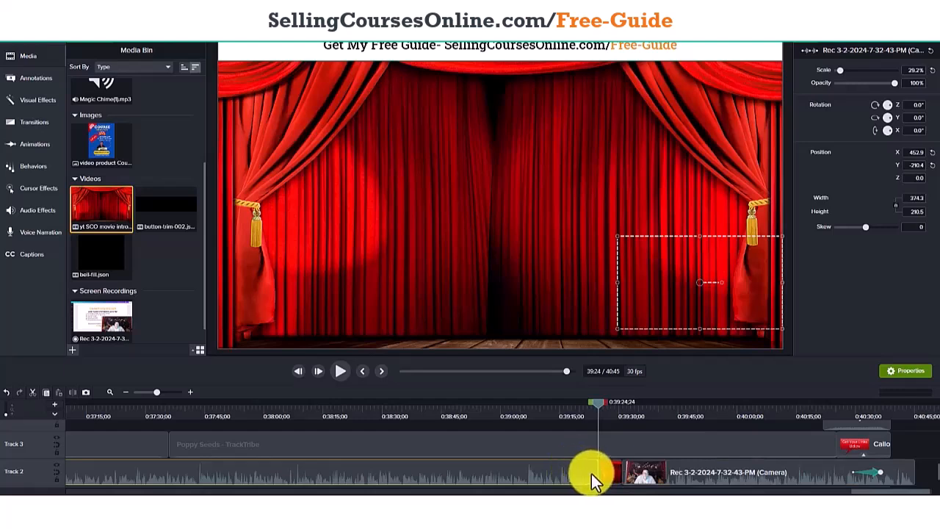
pyautogui.click(610, 476)
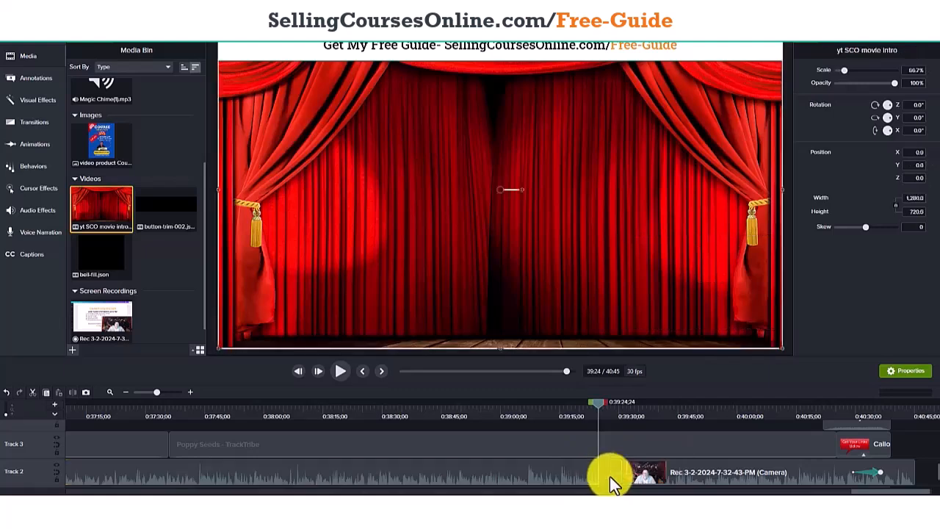
pyautogui.click(632, 477)
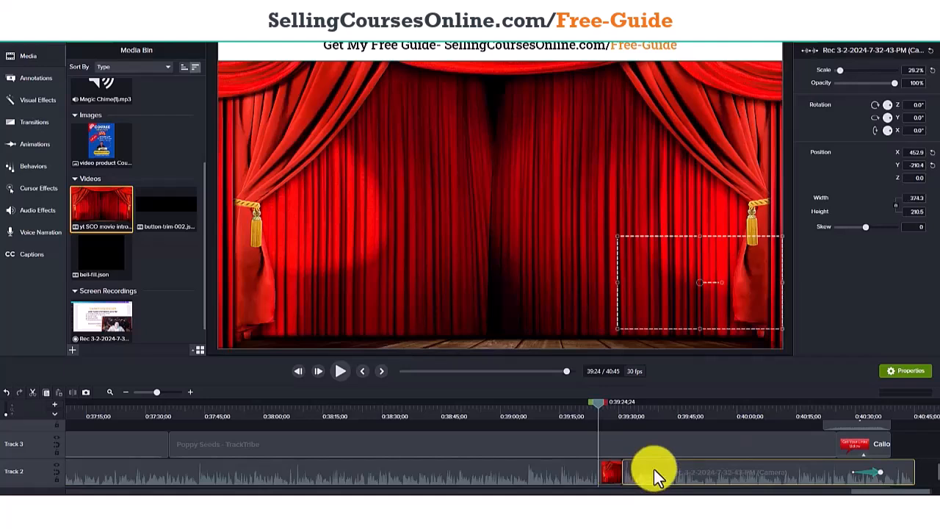
pyautogui.click(39, 212)
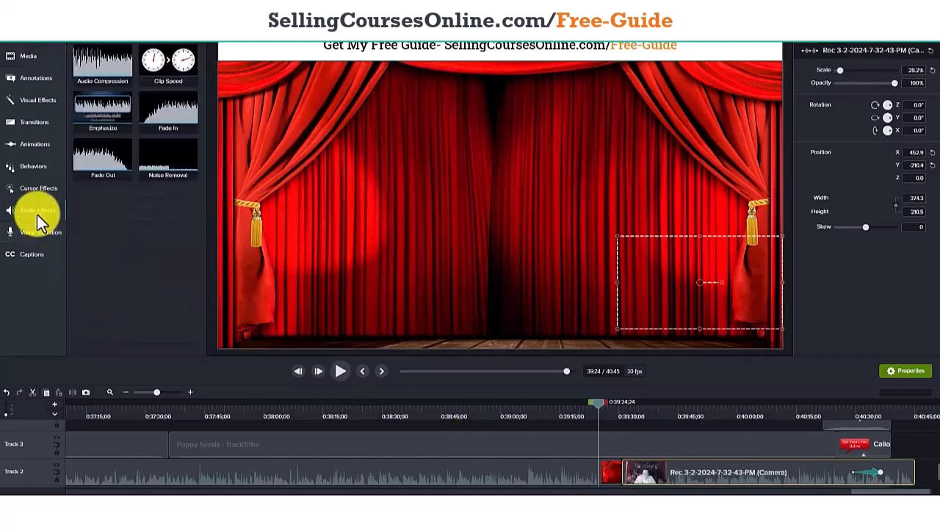
pyautogui.moveTo(163, 131); pyautogui.dragTo(636, 476)
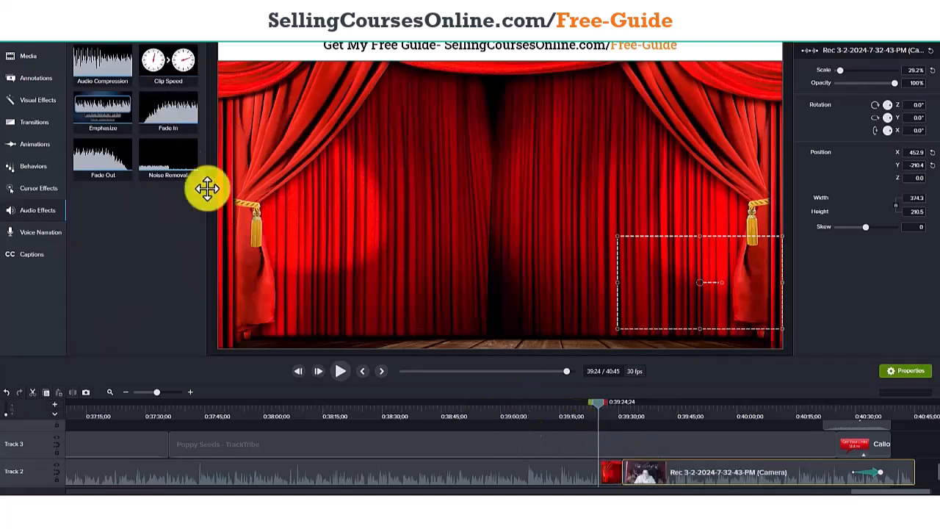
pyautogui.rightClick(176, 130)
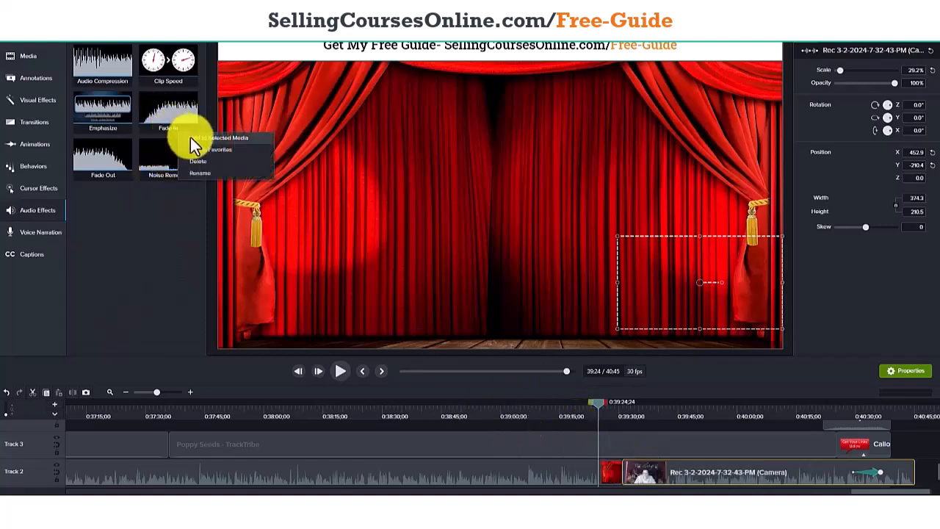
pyautogui.click(182, 249)
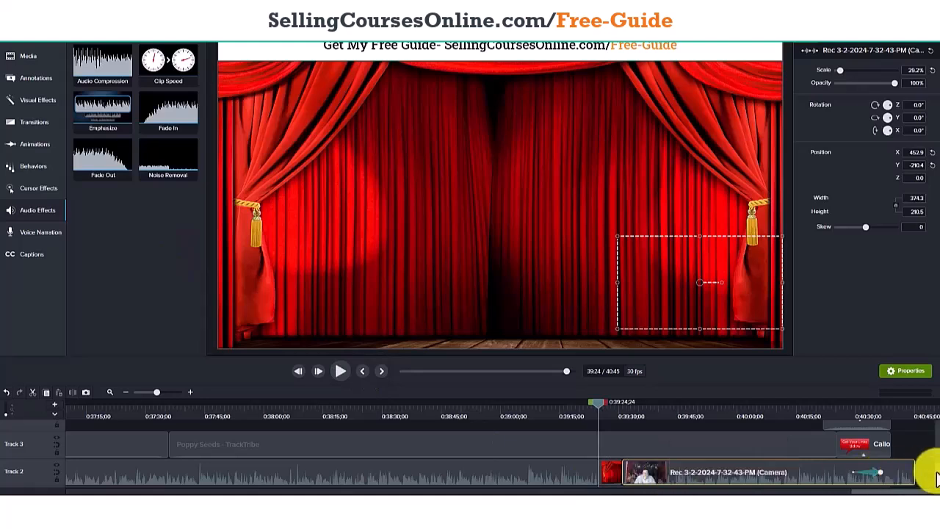
# Undo the intro insertion on Track 2 so the camera segment starts at the split again.
pyautogui.scroll(-1, 936, 478)
pyautogui.scroll(2, 937, 476)
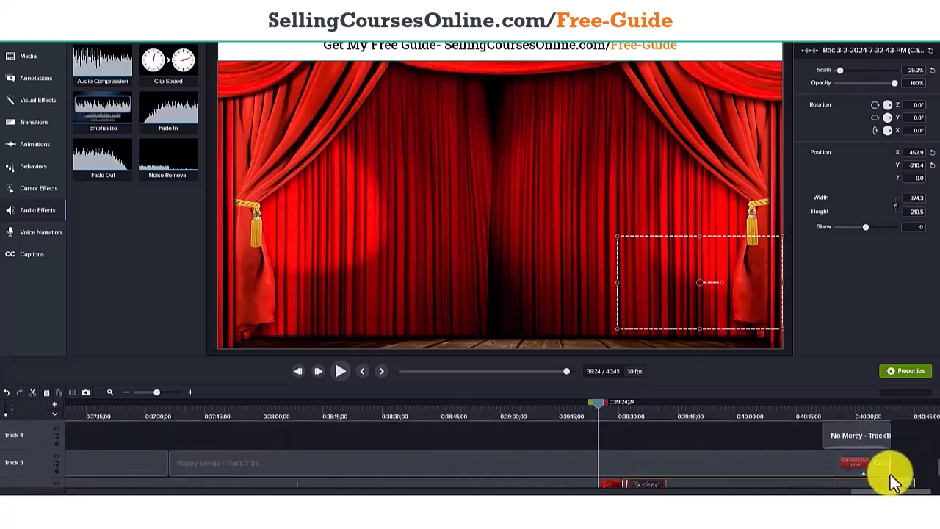
pyautogui.click(6, 391)
pyautogui.click(8, 396)
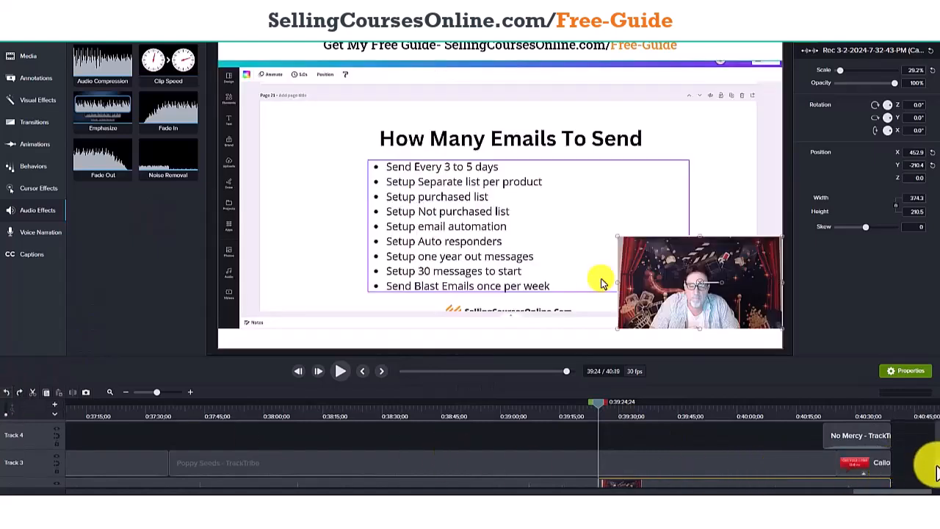
# Scrub the closing section from 0:39:24 to about 0:40:29 and return to 0:40:21, where the closing layout change starts.
pyautogui.scroll(1, 938, 470)
pyautogui.scroll(1, 937, 470)
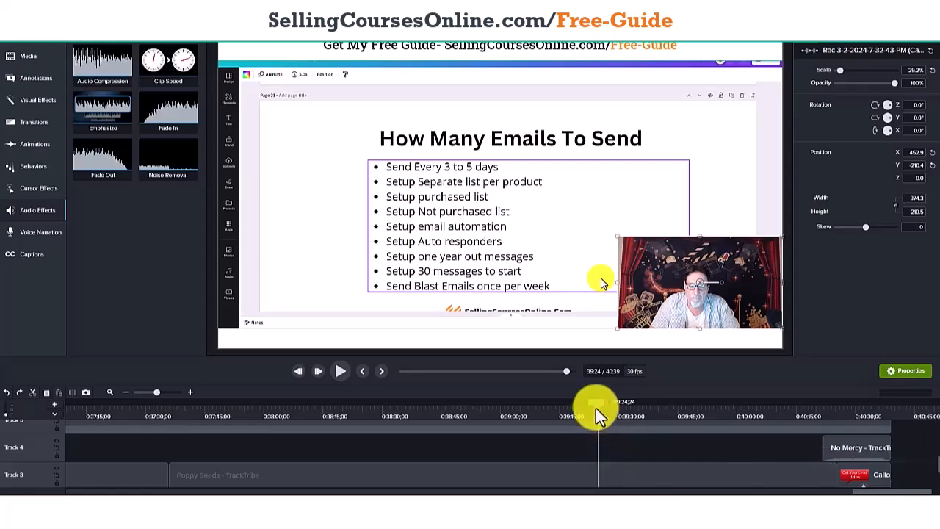
pyautogui.moveTo(596, 403); pyautogui.dragTo(852, 431)
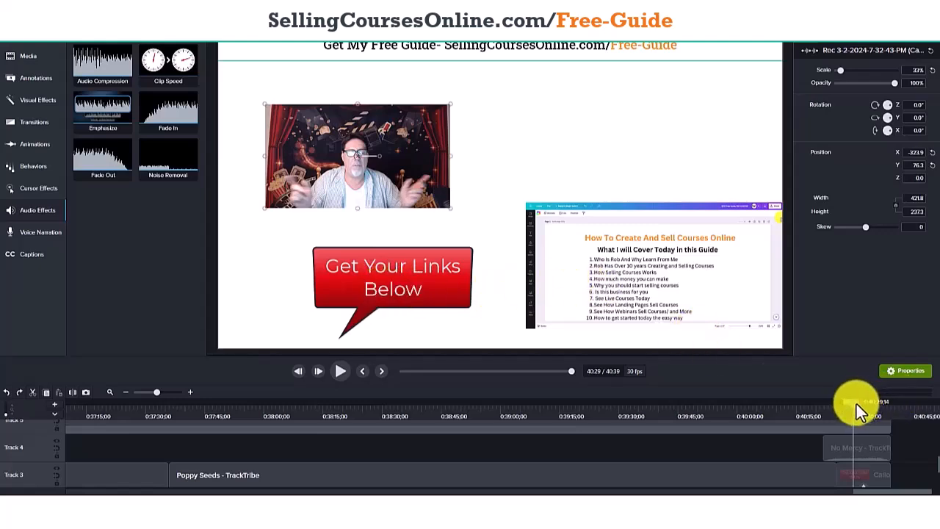
pyautogui.moveTo(853, 403); pyautogui.dragTo(822, 404)
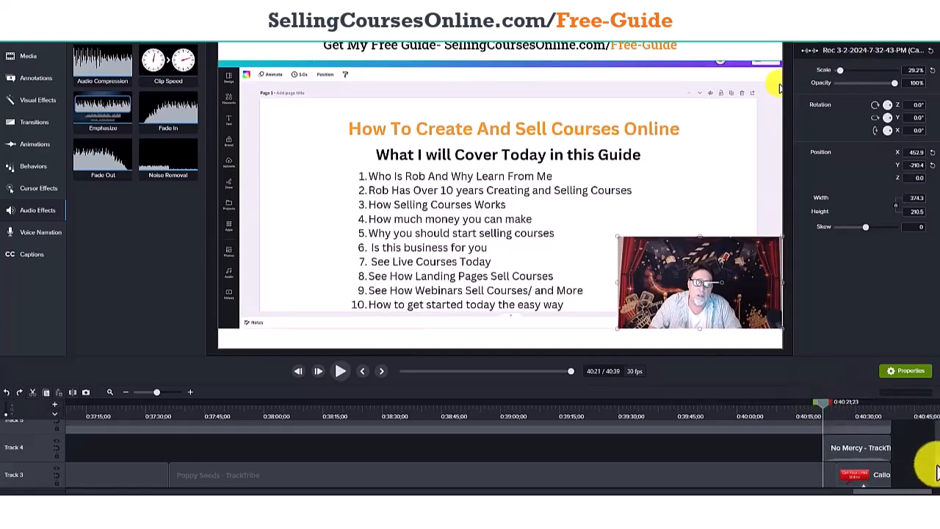
pyautogui.scroll(-1, 937, 477)
pyautogui.scroll(-2, 937, 477)
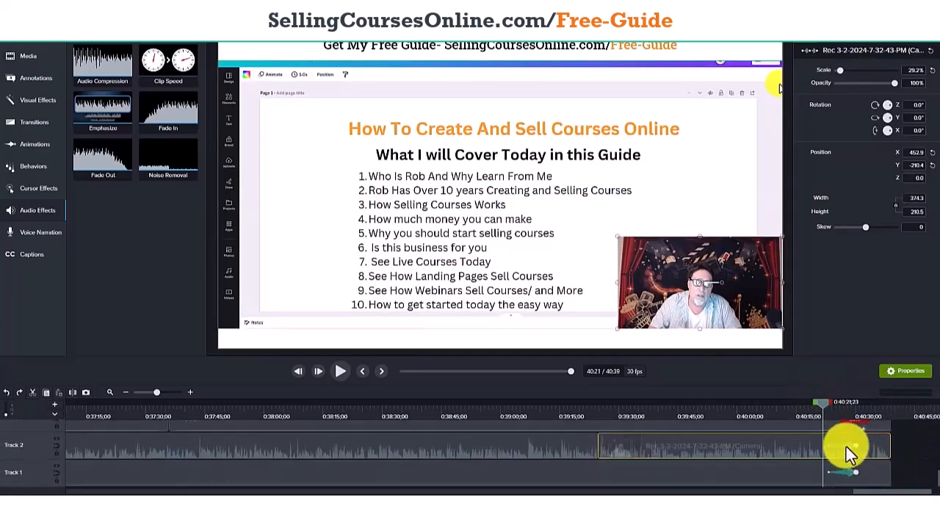
# Examine the clips on Tracks 1 to 5 around 0:40:21, including the screen animation, camera animation, callout and No Mercy music.
pyautogui.click(845, 472)
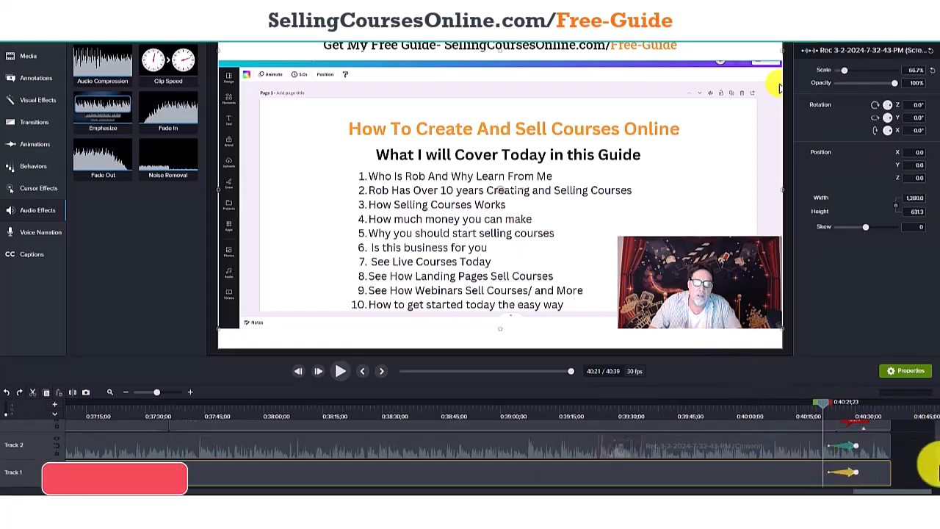
pyautogui.scroll(1, 934, 470)
pyautogui.scroll(2, 937, 473)
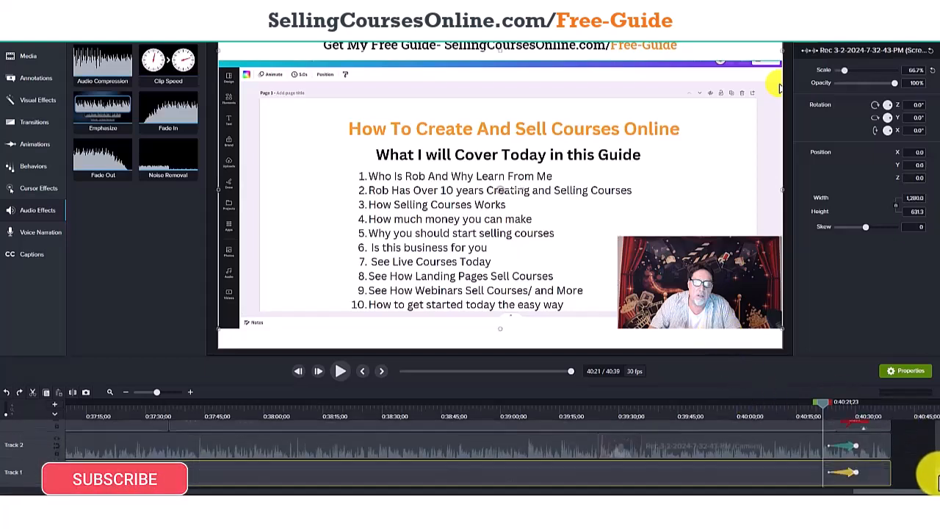
pyautogui.scroll(1, 931, 455)
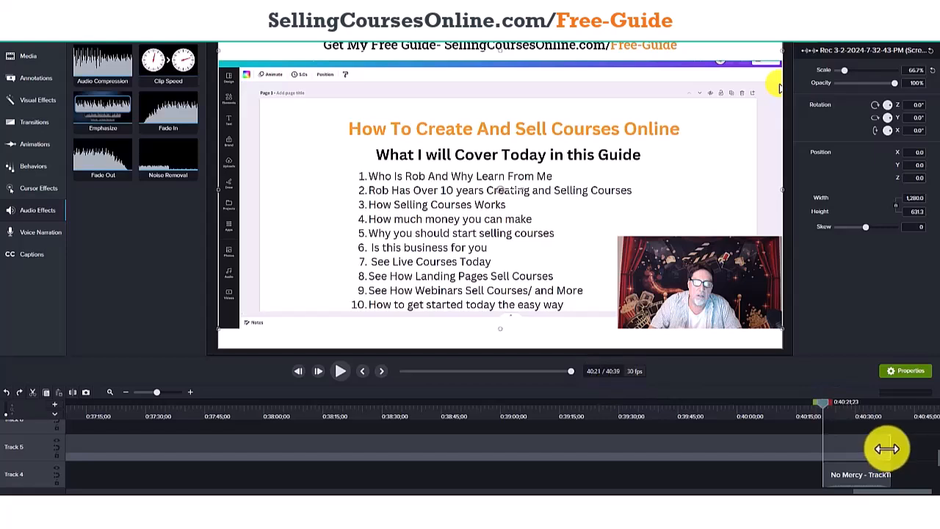
pyautogui.moveTo(824, 405)
pyautogui.mouseDown()
pyautogui.moveTo(891, 415)
pyautogui.moveTo(824, 409)
pyautogui.mouseUp()
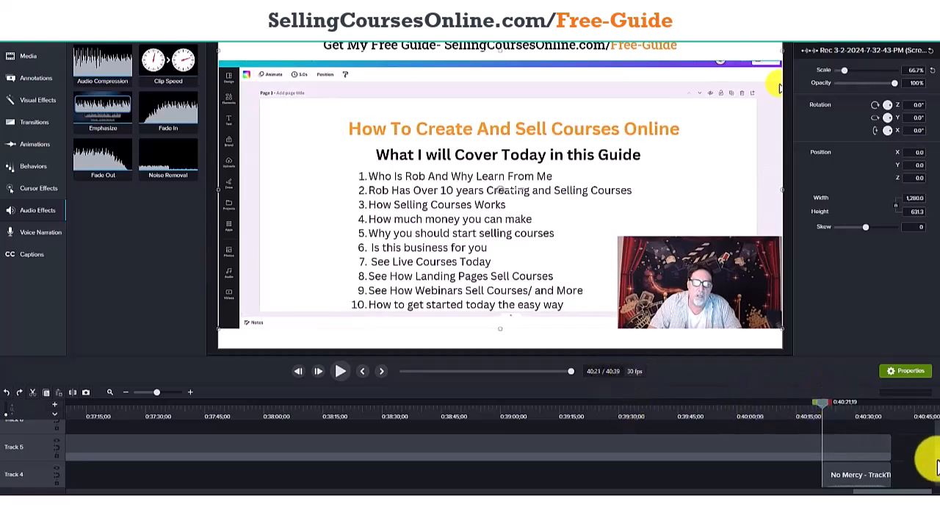
pyautogui.scroll(-2, 933, 473)
pyautogui.scroll(2, 934, 474)
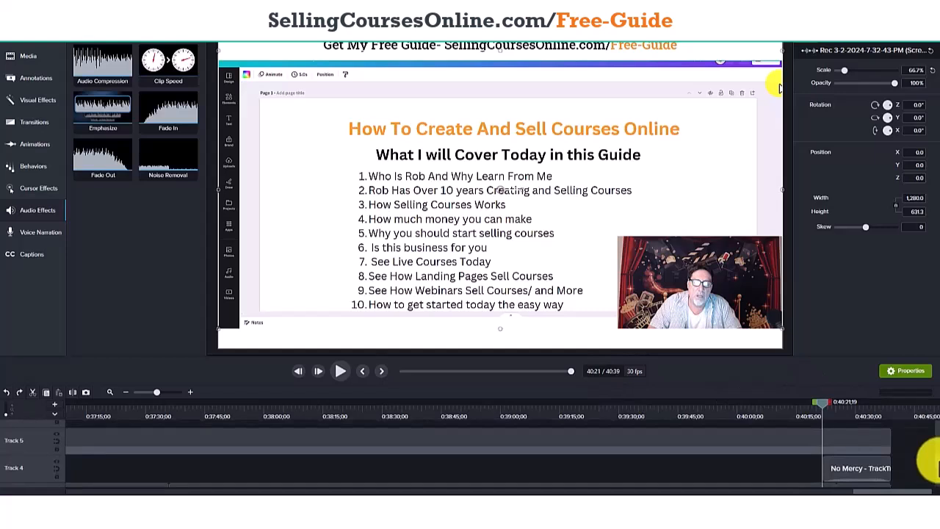
pyautogui.scroll(-4, 934, 470)
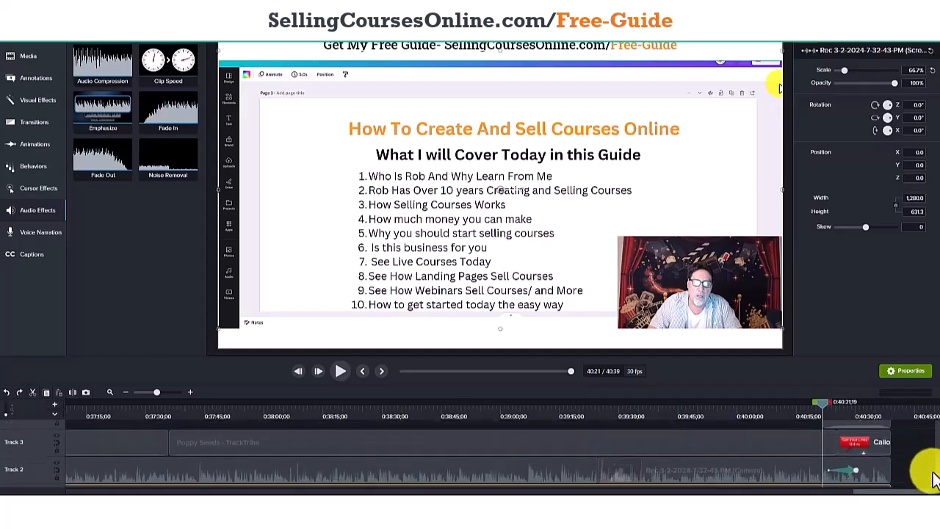
pyautogui.scroll(2, 934, 474)
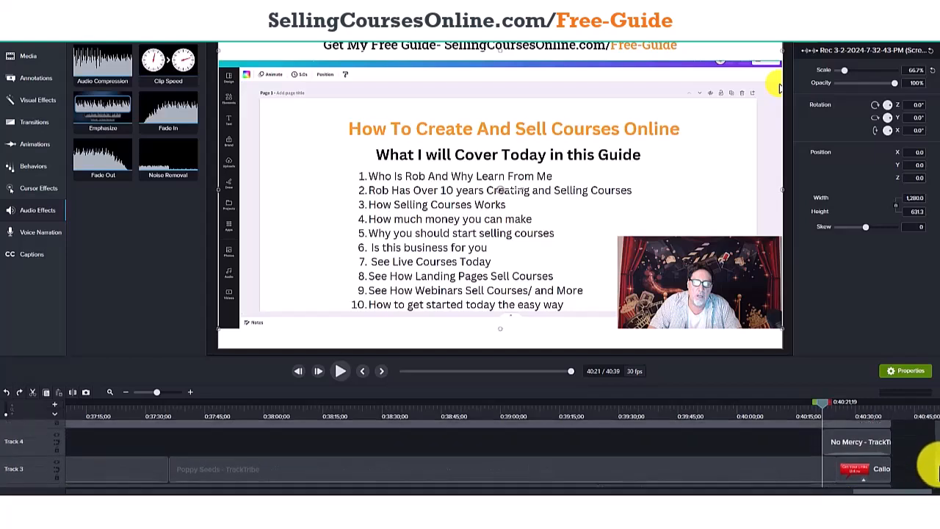
pyautogui.scroll(-1, 934, 470)
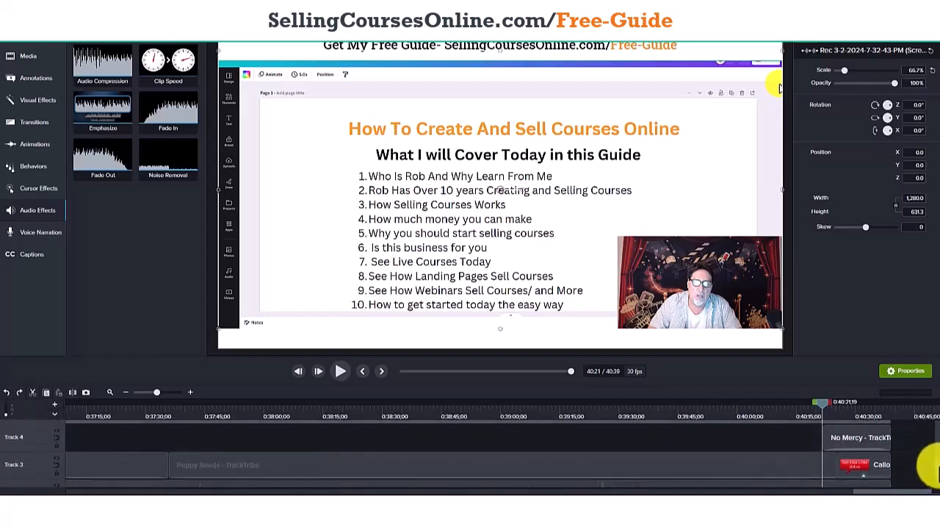
pyautogui.scroll(-2, 936, 474)
pyautogui.scroll(1, 937, 476)
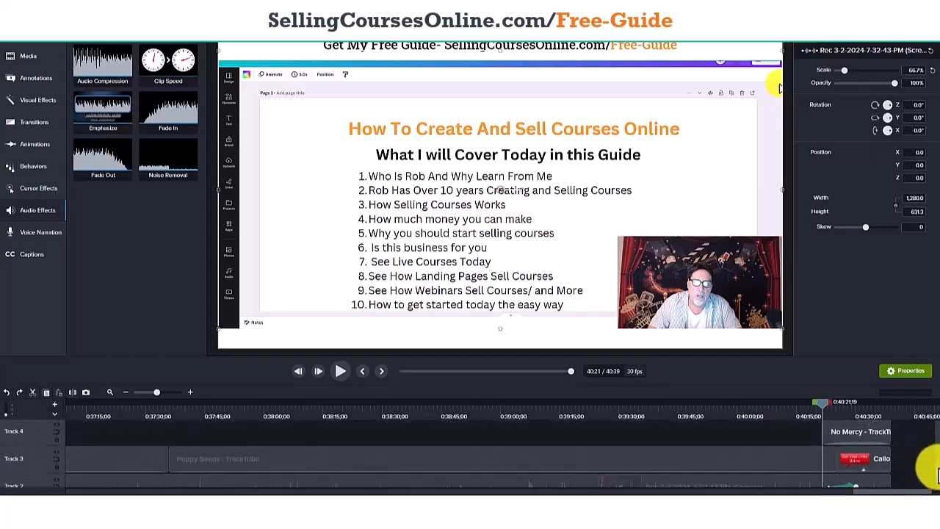
pyautogui.scroll(-1, 936, 476)
pyautogui.scroll(1, 936, 474)
# Preview the closing layout animation by scrubbing to about 0:40:30 and back to 0:40:21;19.
pyautogui.click(827, 403)
pyautogui.moveTo(827, 404); pyautogui.dragTo(838, 403)
pyautogui.moveTo(843, 406); pyautogui.dragTo(859, 408)
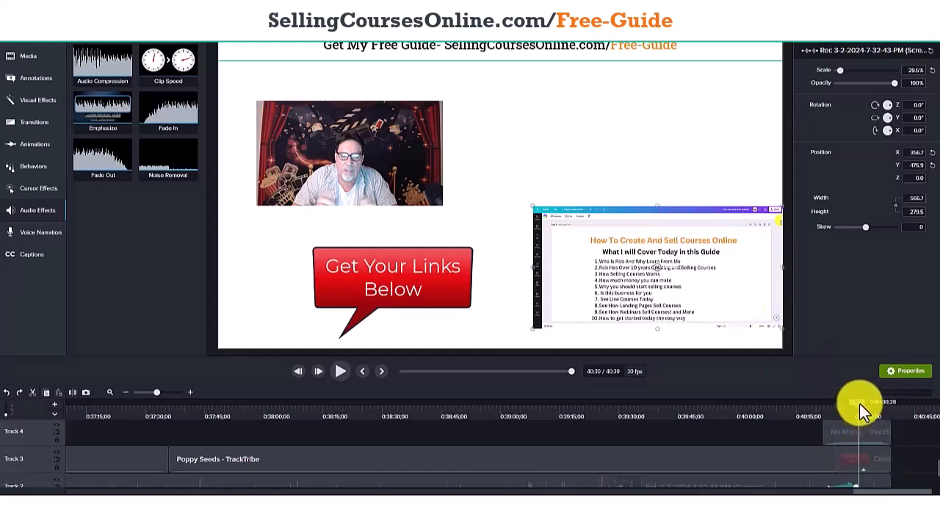
pyautogui.moveTo(861, 405); pyautogui.dragTo(824, 409)
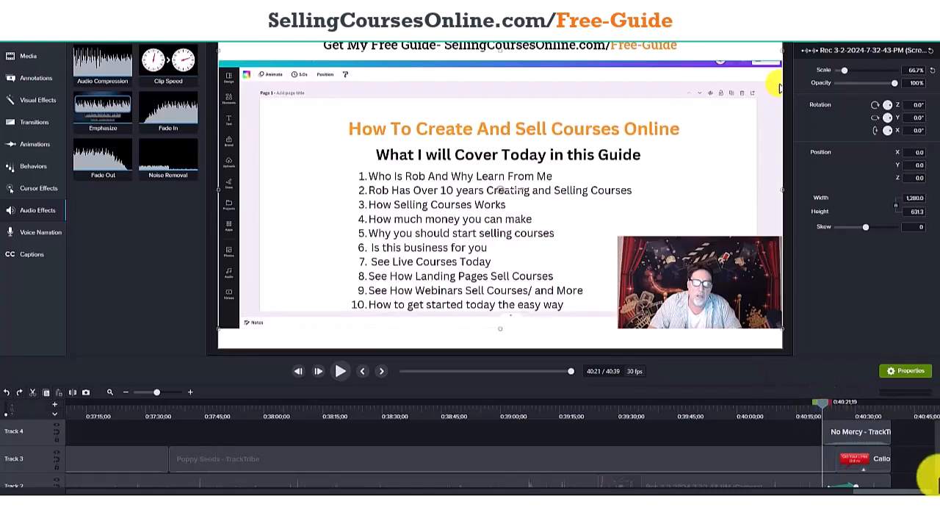
pyautogui.scroll(-2, 933, 470)
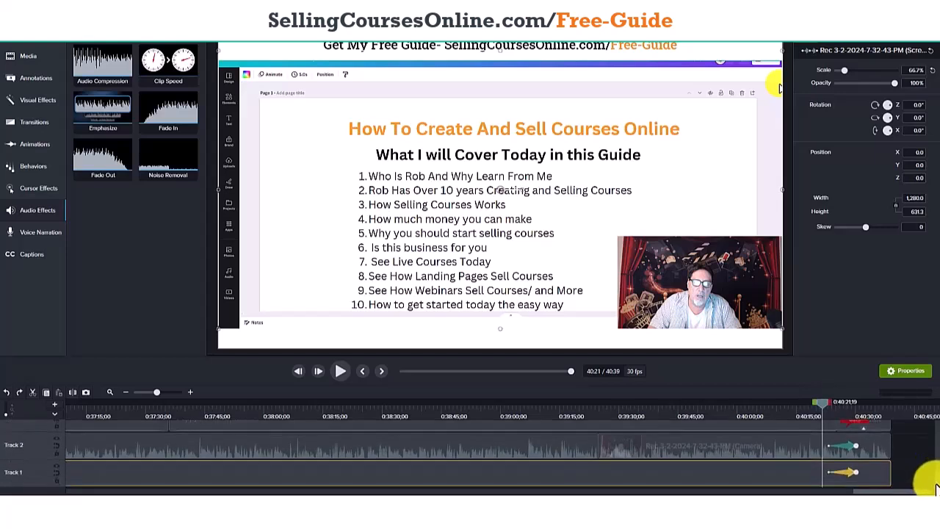
# Delete the existing animation from the screen recording on Track 1 just after 0:40:21.
pyautogui.click(871, 449)
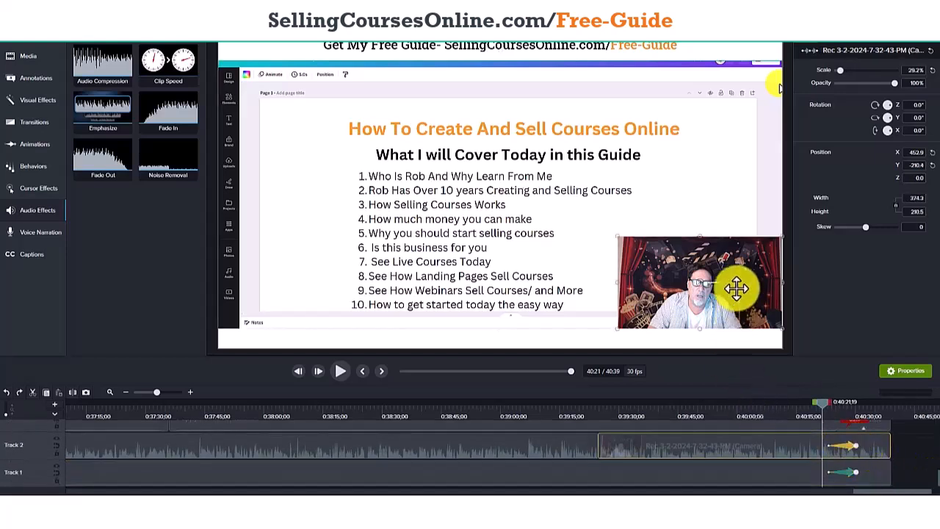
pyautogui.click(848, 472)
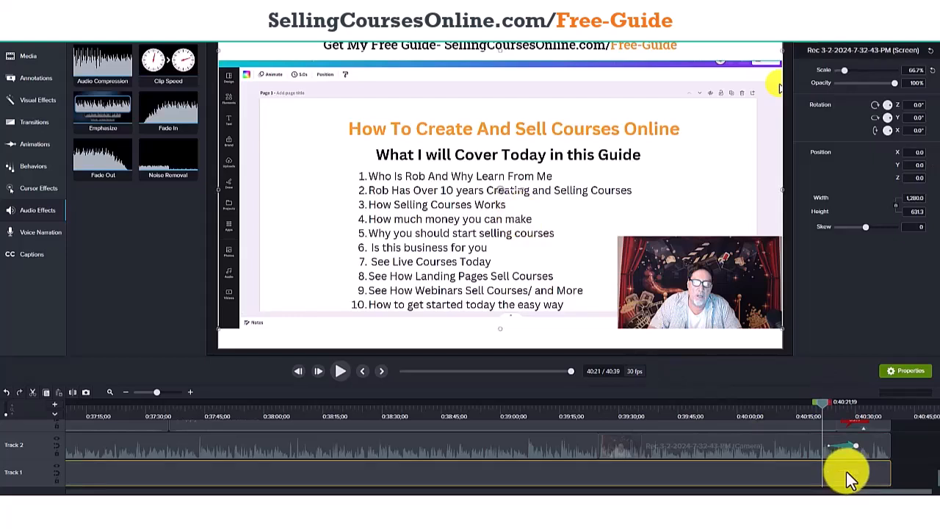
# Try adding a Custom animation to the screen recording on Track 1 near 0:40:21.
pyautogui.click(32, 168)
pyautogui.click(39, 141)
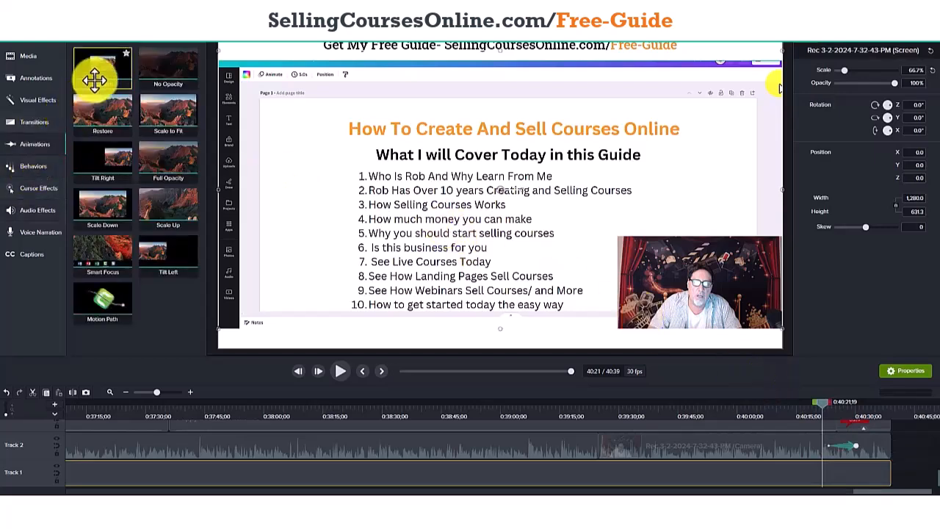
pyautogui.click(42, 164)
pyautogui.click(36, 144)
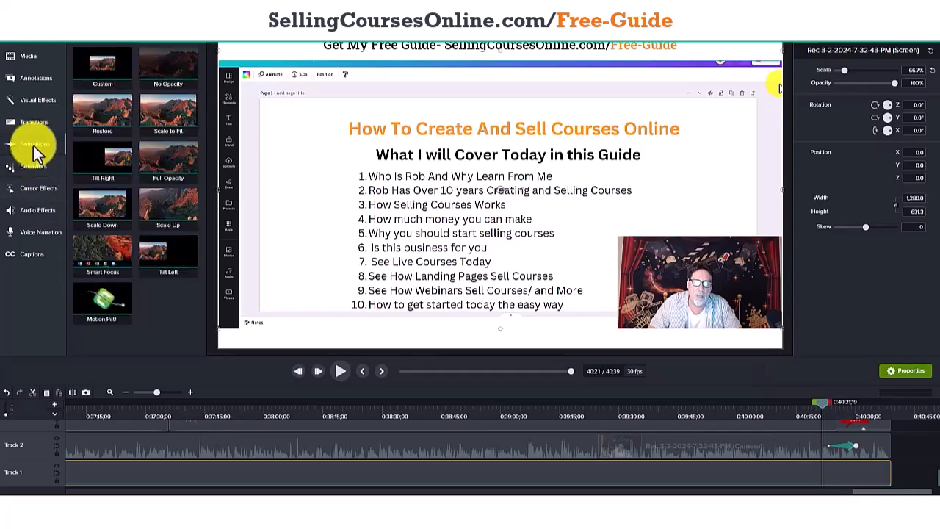
pyautogui.click(33, 145)
pyautogui.click(33, 146)
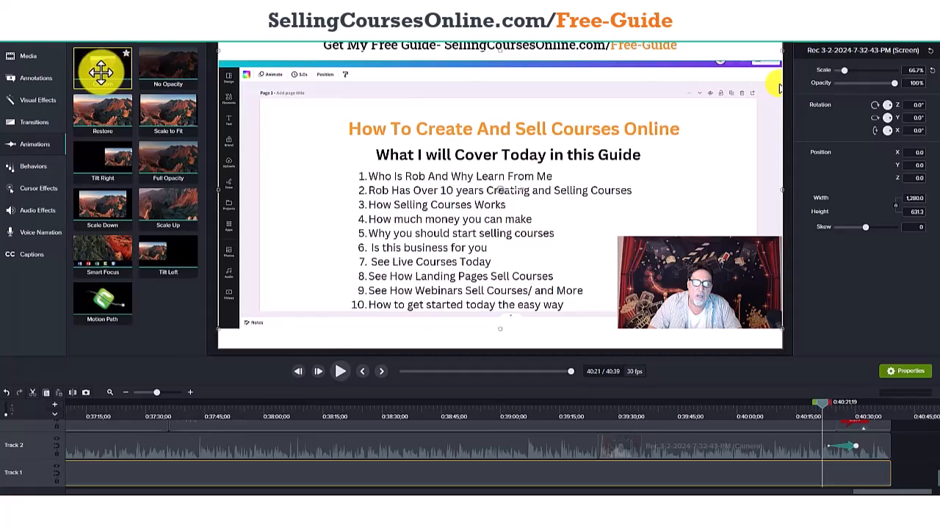
pyautogui.moveTo(116, 79); pyautogui.dragTo(384, 290)
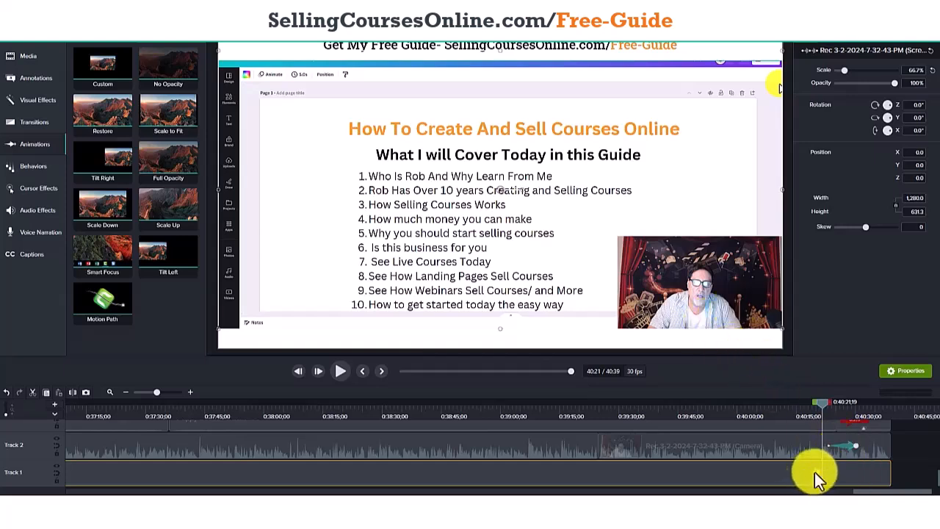
# Replace the camera clip's existing animation on Track 2 with a Custom animation at 0:40:21;19.
pyautogui.click(842, 445)
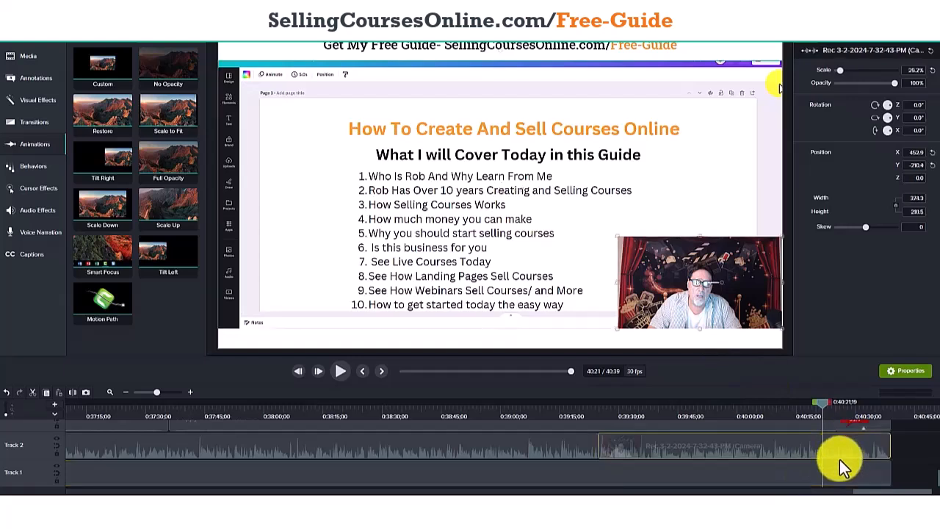
pyautogui.rightClick(112, 67)
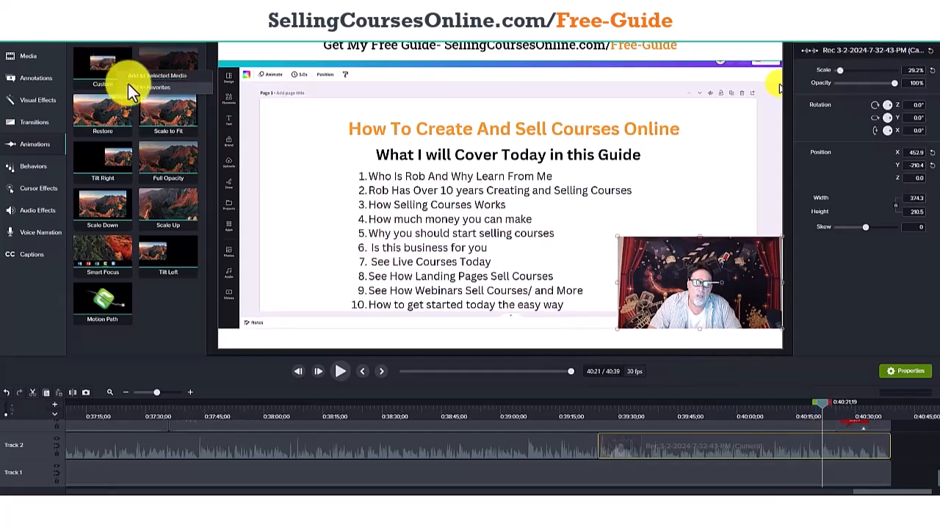
pyautogui.click(133, 74)
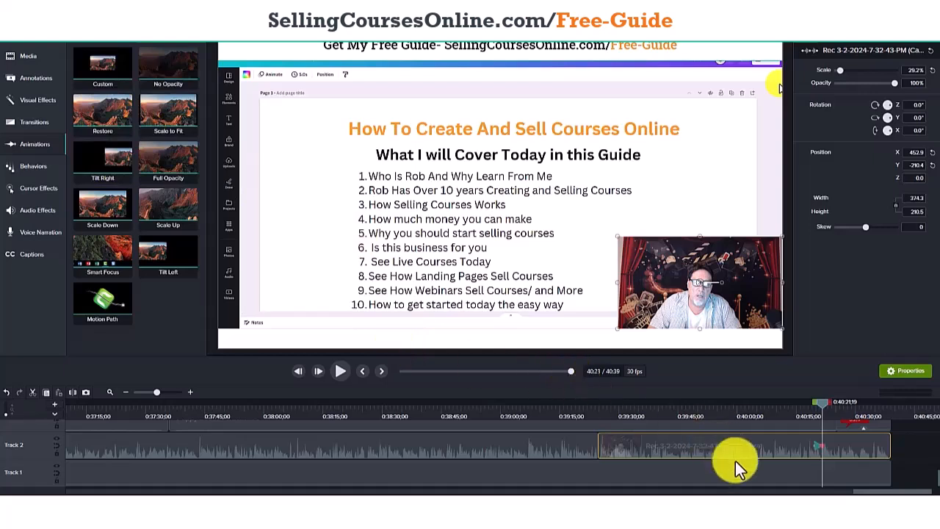
# Add a Custom animation to the screen recording on Track 1 at 0:40:21;19.
pyautogui.click(801, 480)
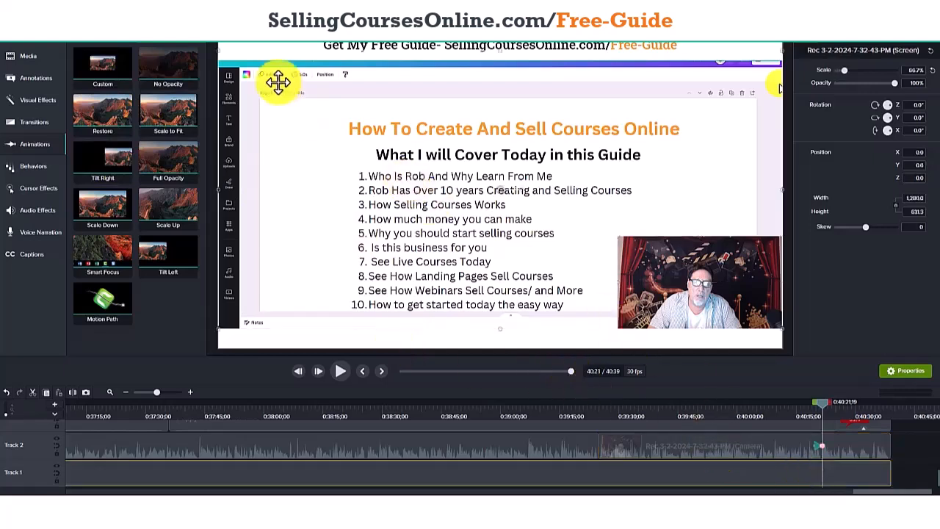
pyautogui.rightClick(111, 81)
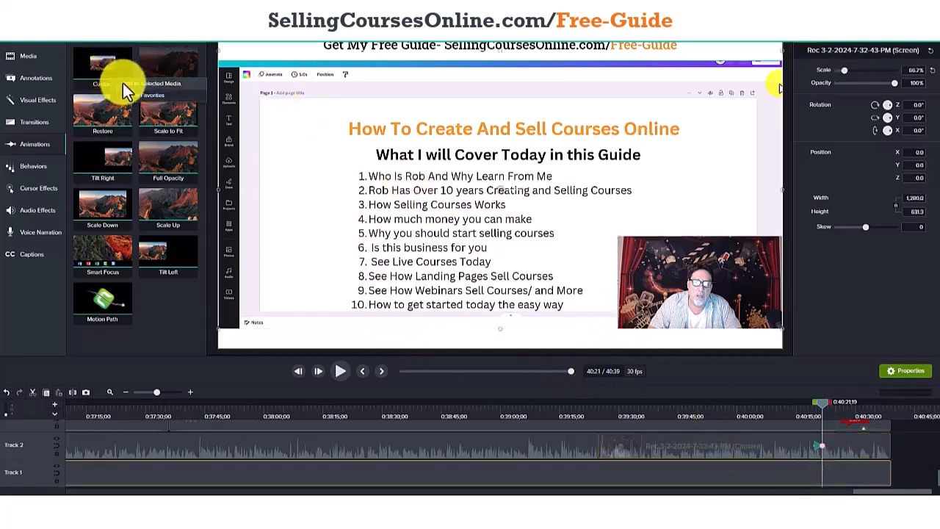
pyautogui.click(123, 83)
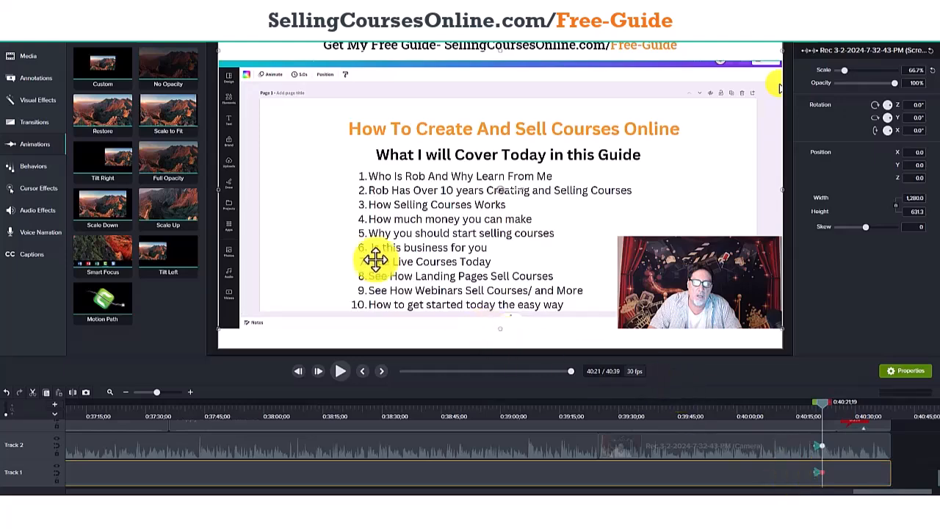
# Scale the screen recording down to about 25.1% in the canvas's lower-right corner and move the camera clip to about X -311.6, Y 105.3.
pyautogui.moveTo(218, 52); pyautogui.dragTo(571, 234)
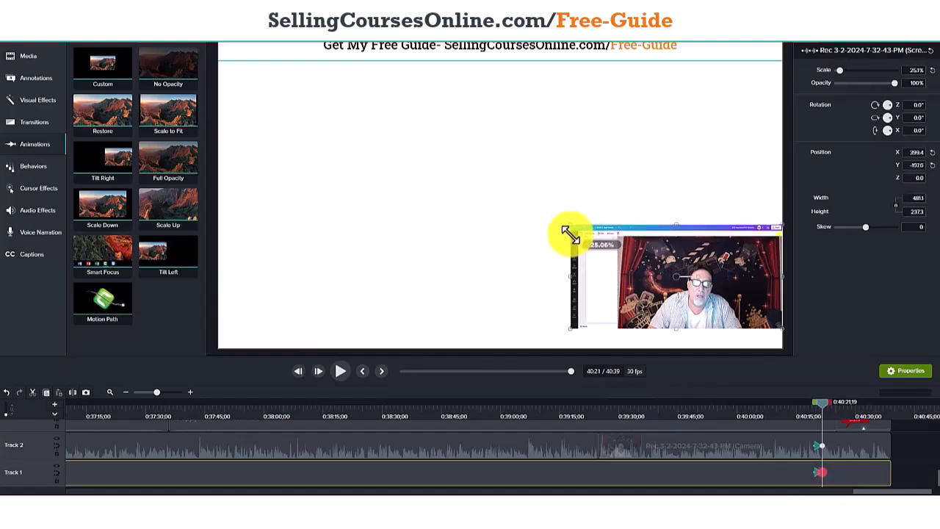
pyautogui.click(793, 444)
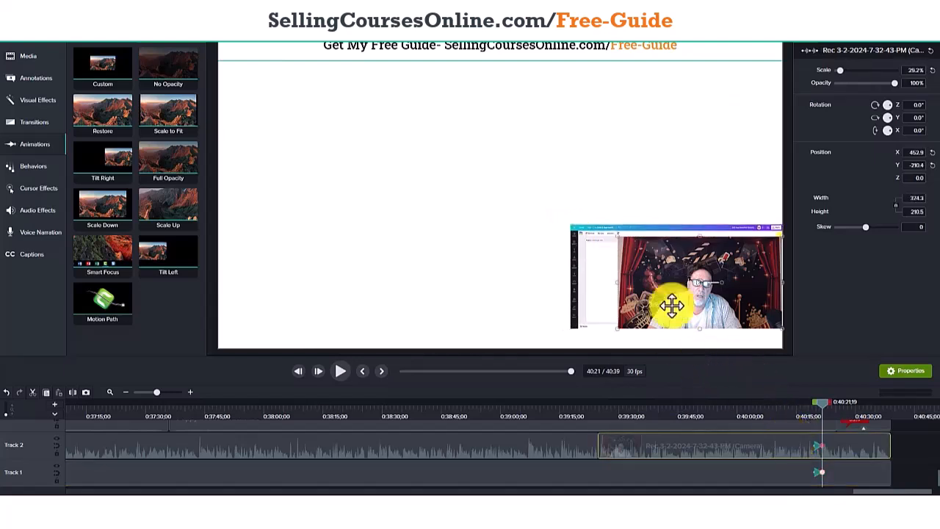
pyautogui.moveTo(637, 256); pyautogui.dragTo(317, 128)
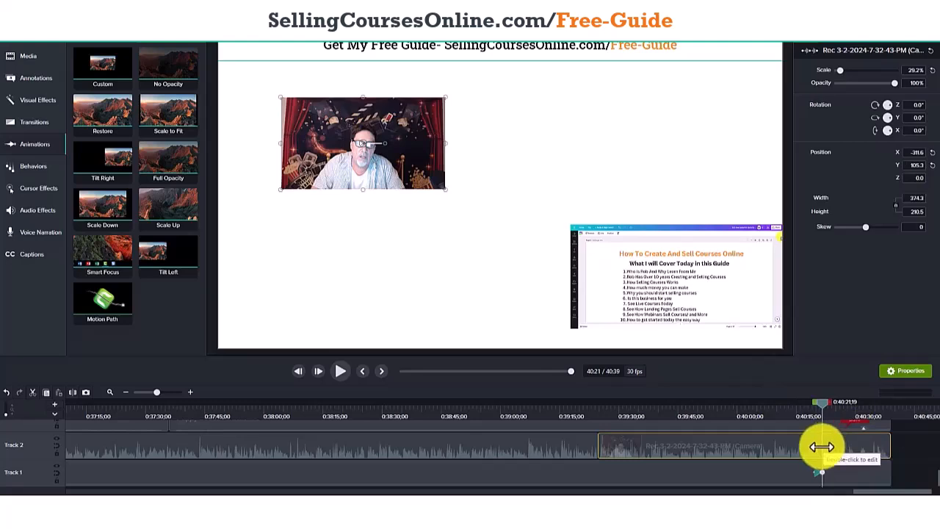
# Lengthen both Custom animations on Tracks 1 and 2 to end at about 0:40:25, and return the playhead to about 0:40:19.
pyautogui.moveTo(822, 447); pyautogui.dragTo(840, 472)
pyautogui.click(829, 472)
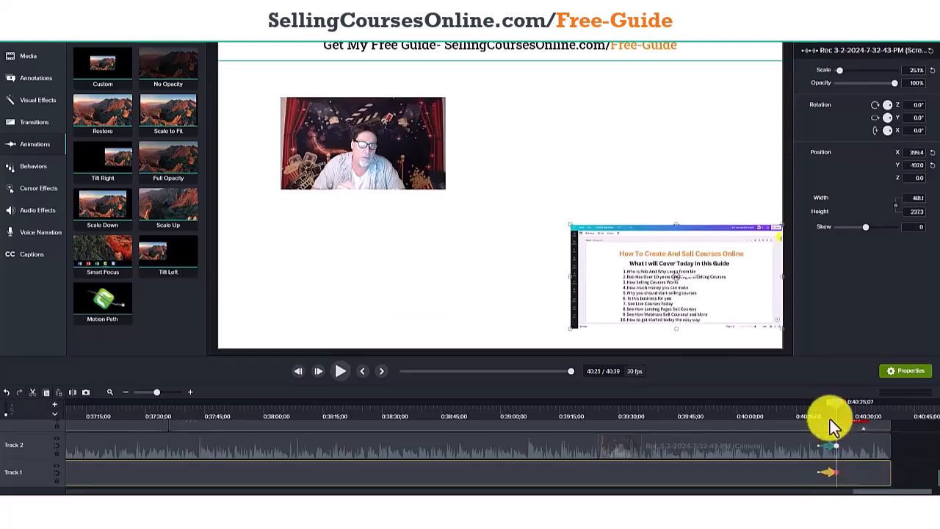
pyautogui.moveTo(835, 405); pyautogui.dragTo(815, 406)
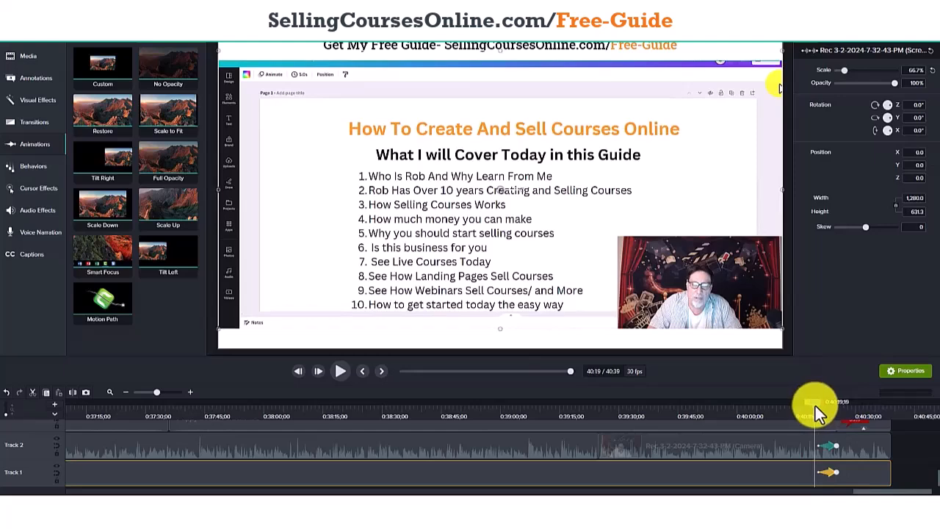
# Play back the closing section from about 0:40:19 to about 0:40:30 to review both Custom animations.
pyautogui.click(342, 371)
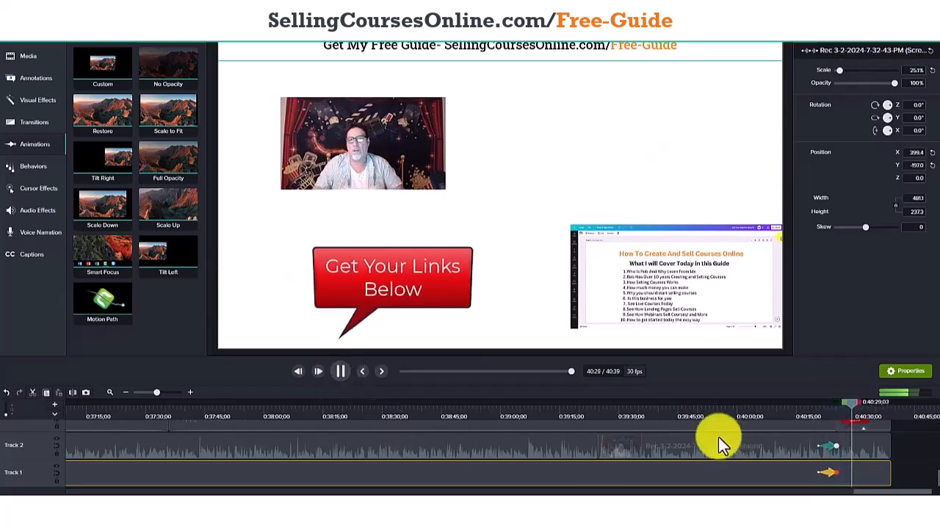
pyautogui.click(340, 372)
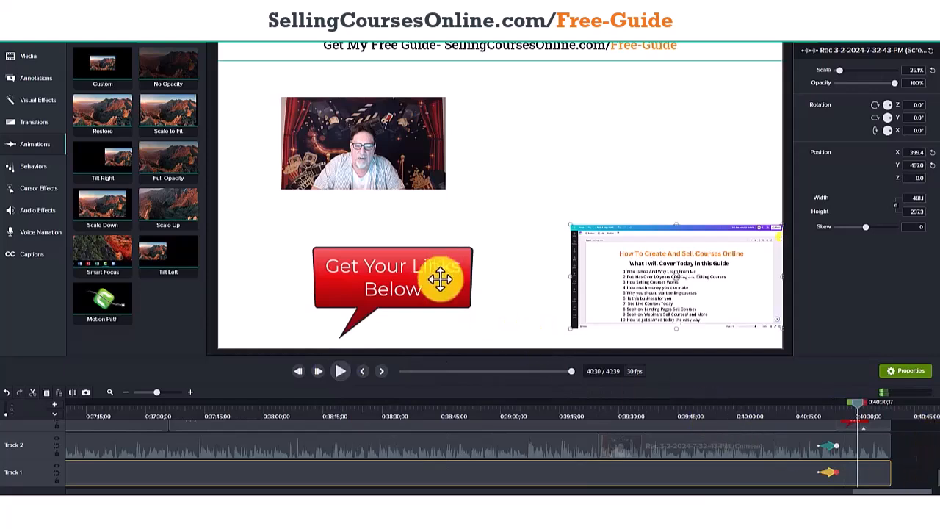
# Change the font of the "Get Your Links Below" callout on Track 3 to Rockwell.
pyautogui.scroll(1, 923, 470)
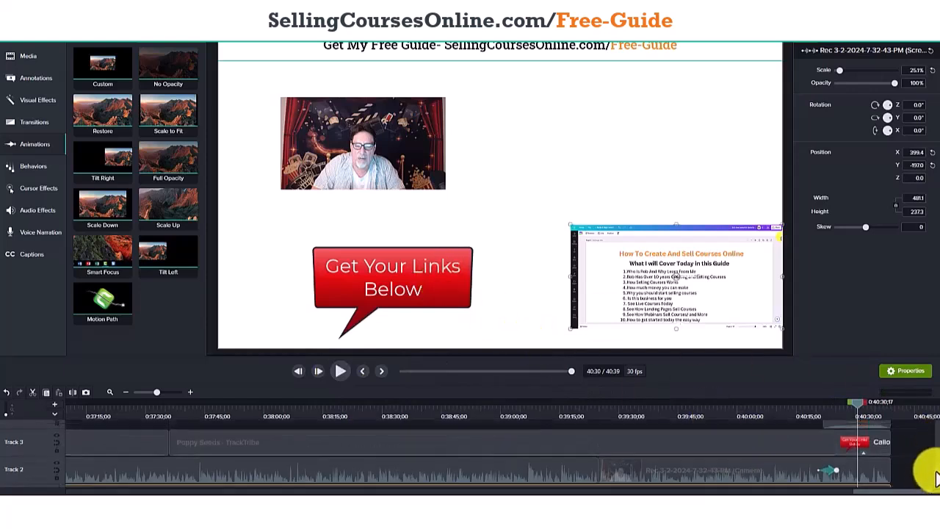
pyautogui.click(883, 444)
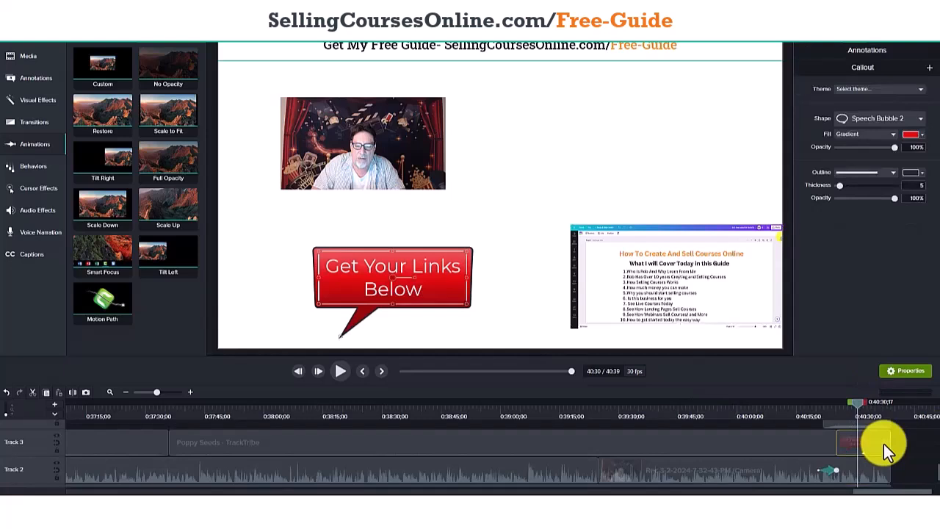
pyautogui.click(37, 79)
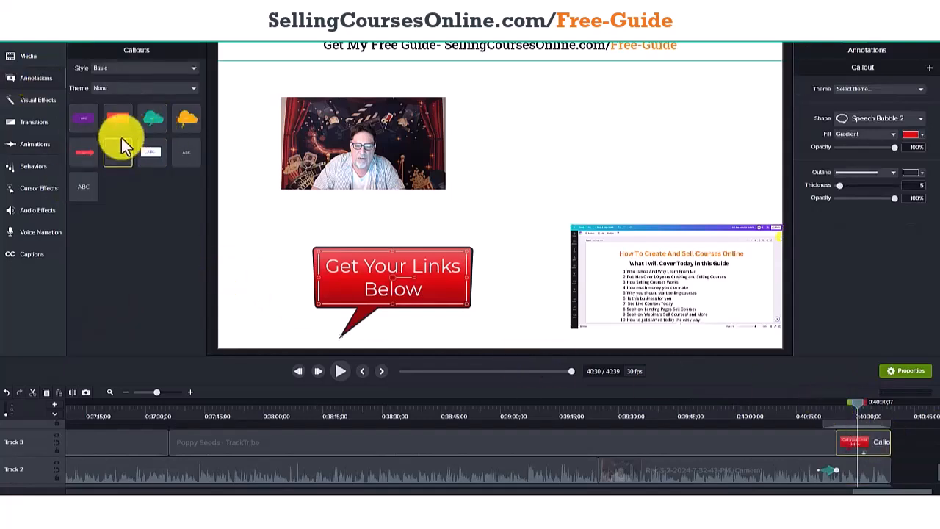
pyautogui.doubleClick(410, 270)
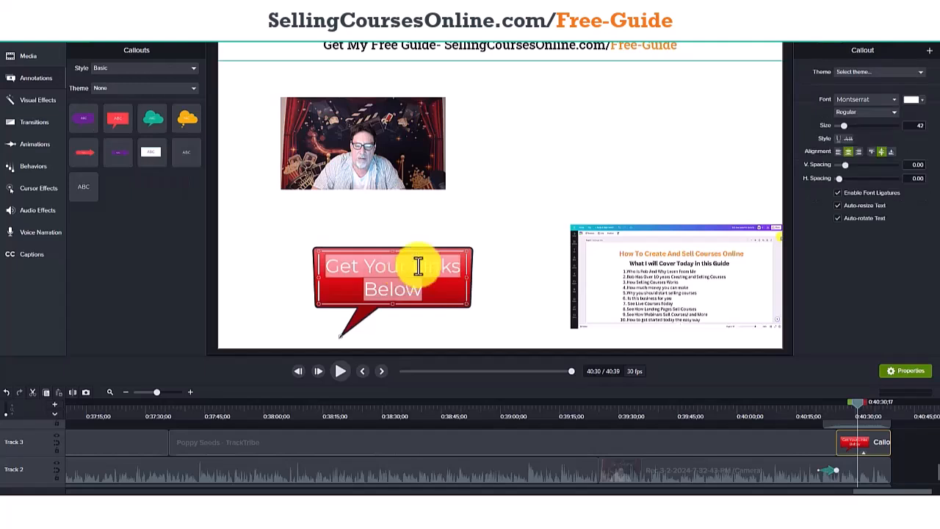
pyautogui.click(885, 100)
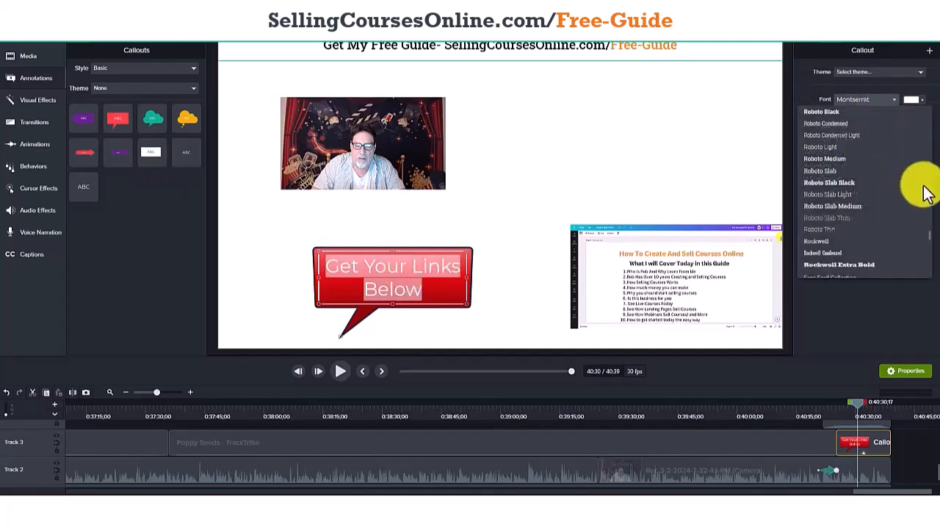
pyautogui.scroll(-1, 930, 238)
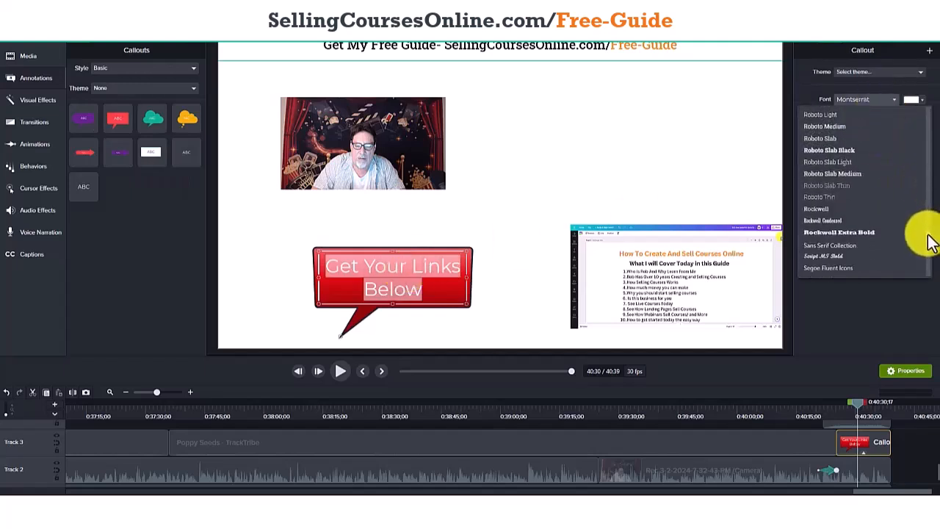
pyautogui.click(828, 206)
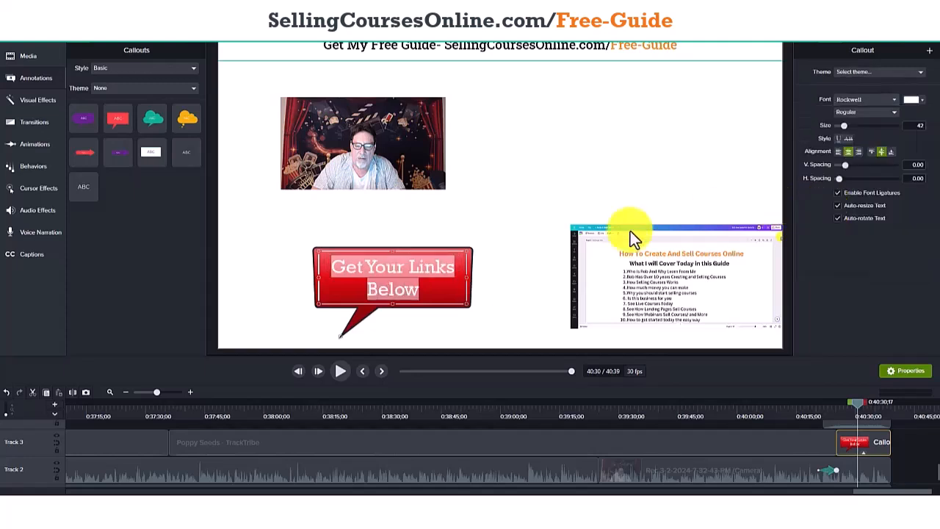
pyautogui.click(527, 272)
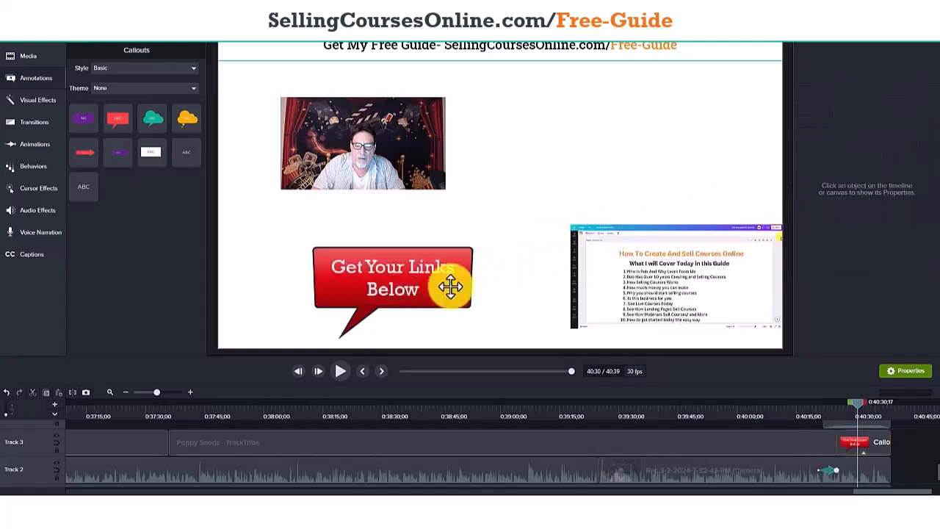
# Reshape the "Get Your Links Below" speech bubble by widening it on both sides and slightly reducing its height.
pyautogui.click(389, 298)
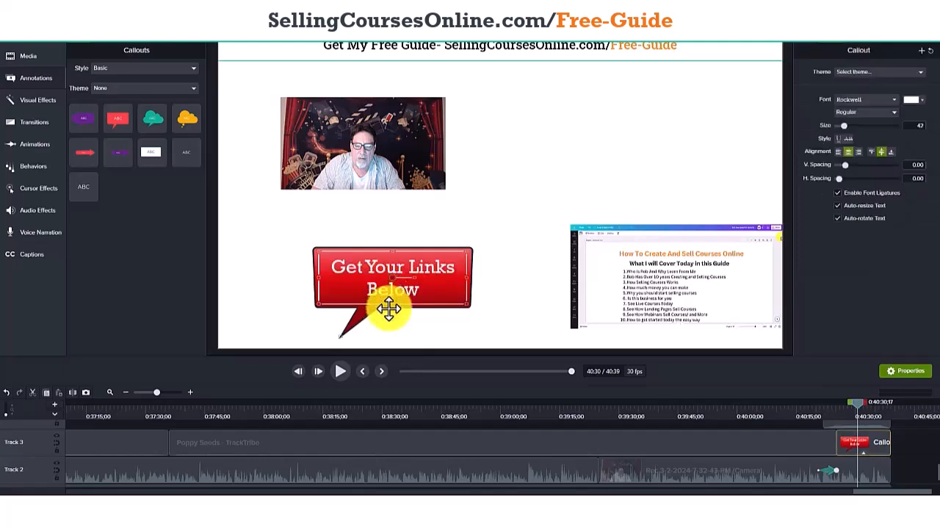
pyautogui.moveTo(392, 301)
pyautogui.mouseDown()
pyautogui.moveTo(390, 282)
pyautogui.moveTo(389, 295)
pyautogui.mouseUp()
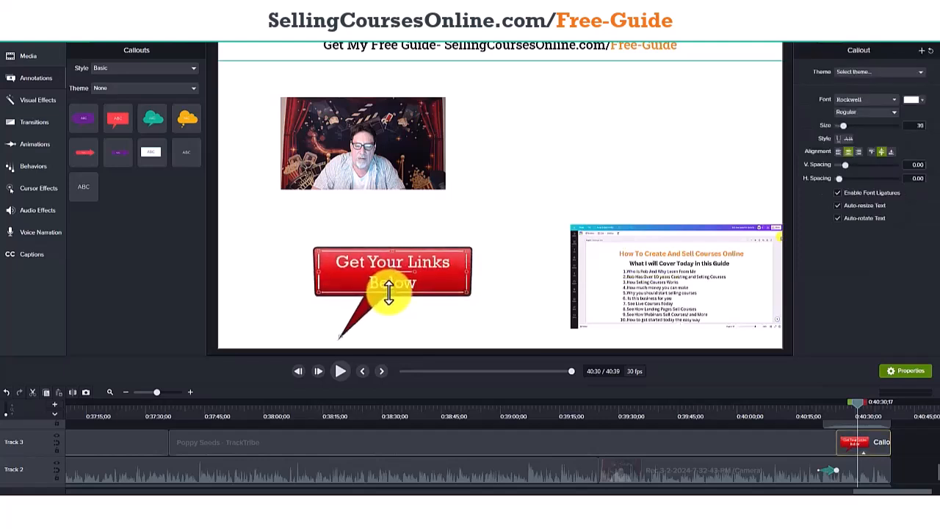
pyautogui.moveTo(464, 276); pyautogui.dragTo(497, 273)
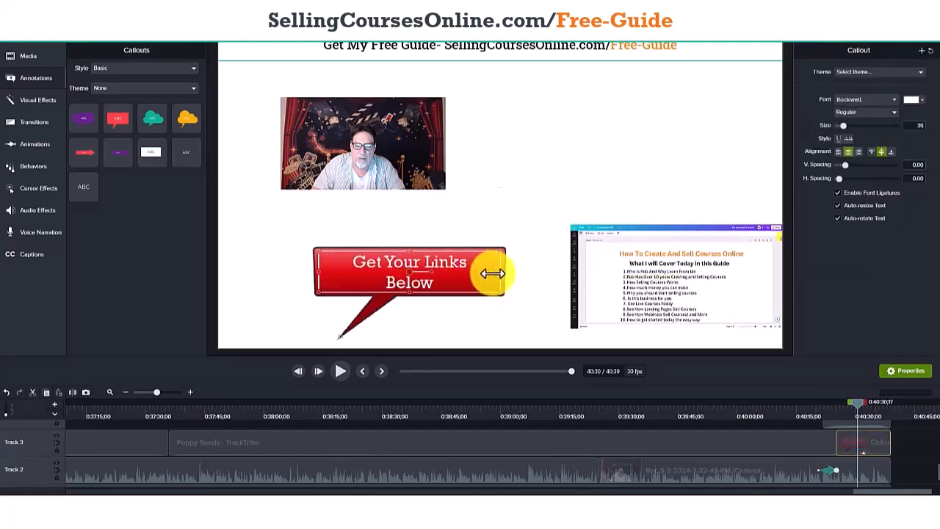
pyautogui.moveTo(315, 272); pyautogui.dragTo(296, 271)
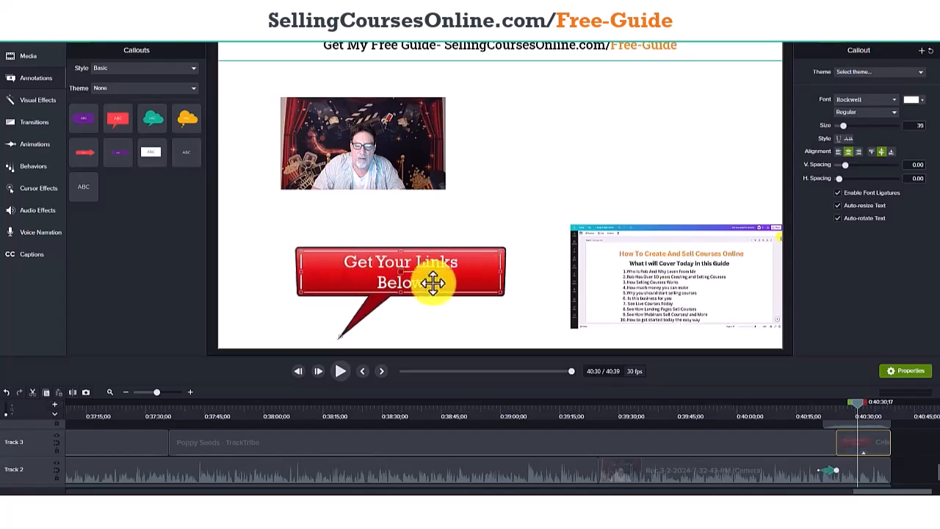
pyautogui.moveTo(399, 287); pyautogui.dragTo(396, 295)
pyautogui.click(452, 317)
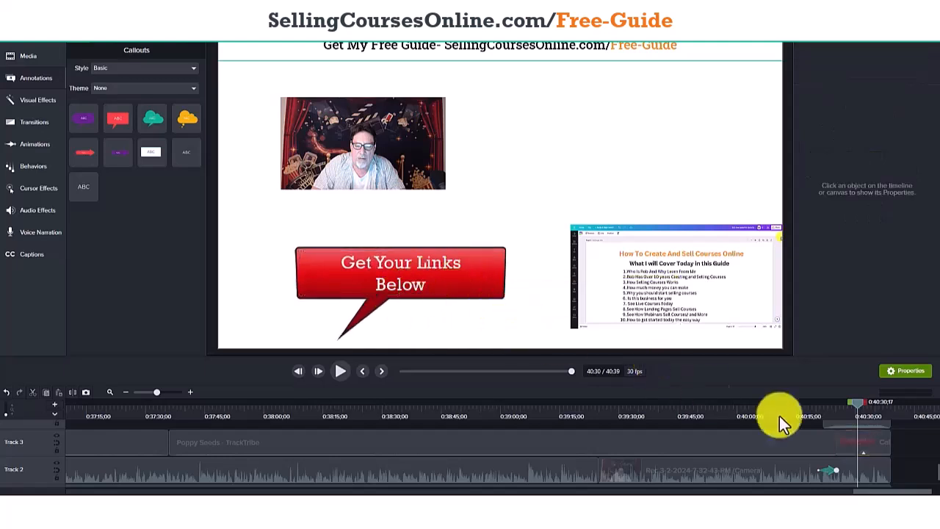
# Place the playhead at 0:40:30;13 and examine the closing music clip on Track 4.
pyautogui.moveTo(860, 405)
pyautogui.mouseDown()
pyautogui.moveTo(823, 405)
pyautogui.moveTo(859, 410)
pyautogui.mouseUp()
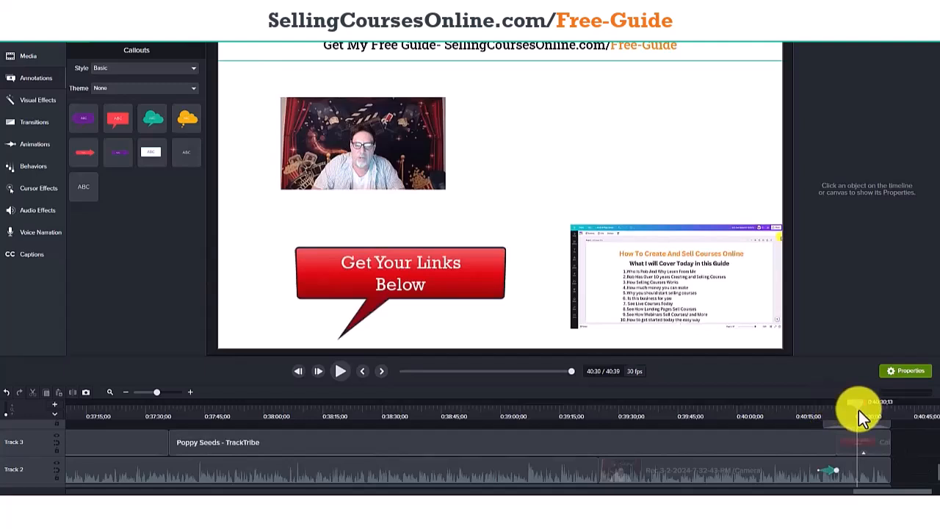
pyautogui.scroll(3, 938, 470)
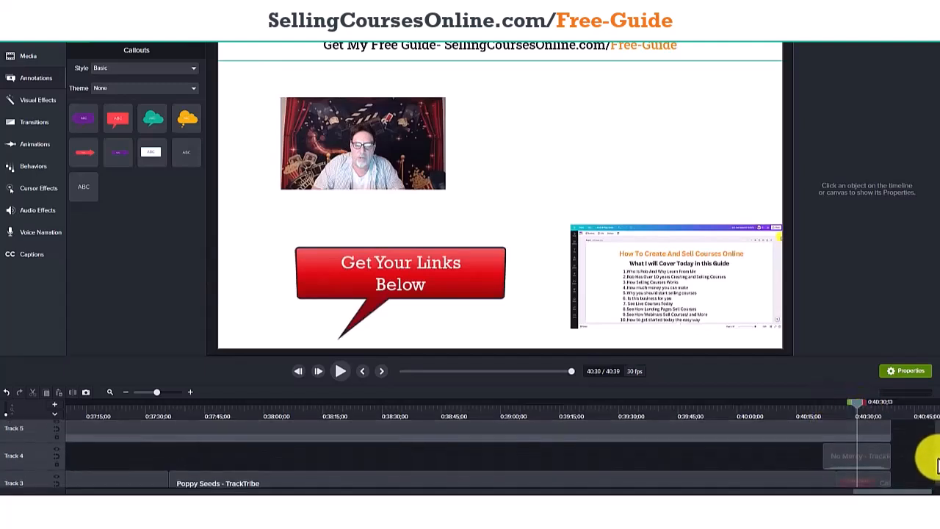